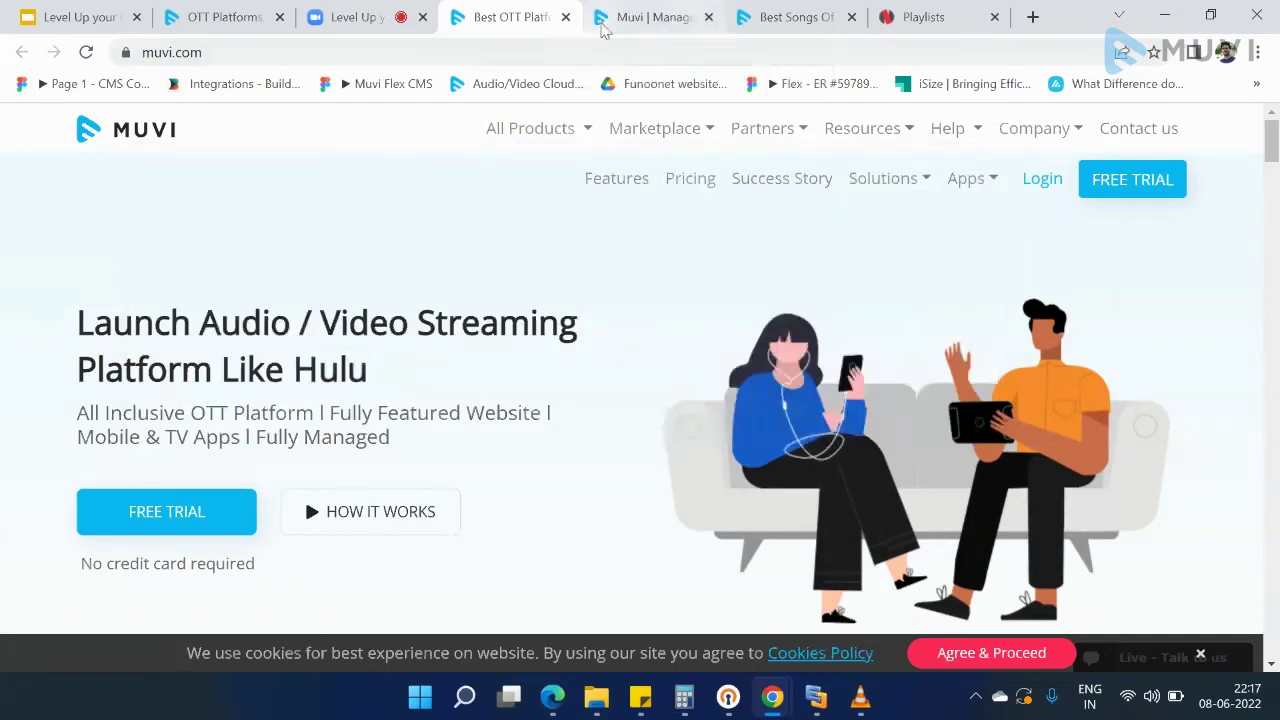
- Switch to the Muvi CMS dashboard and open the Add Content form from the Content Library
{"action": "left_click", "coordinate": [612, 20]}
{"action": "left_click", "coordinate": [60, 189]}
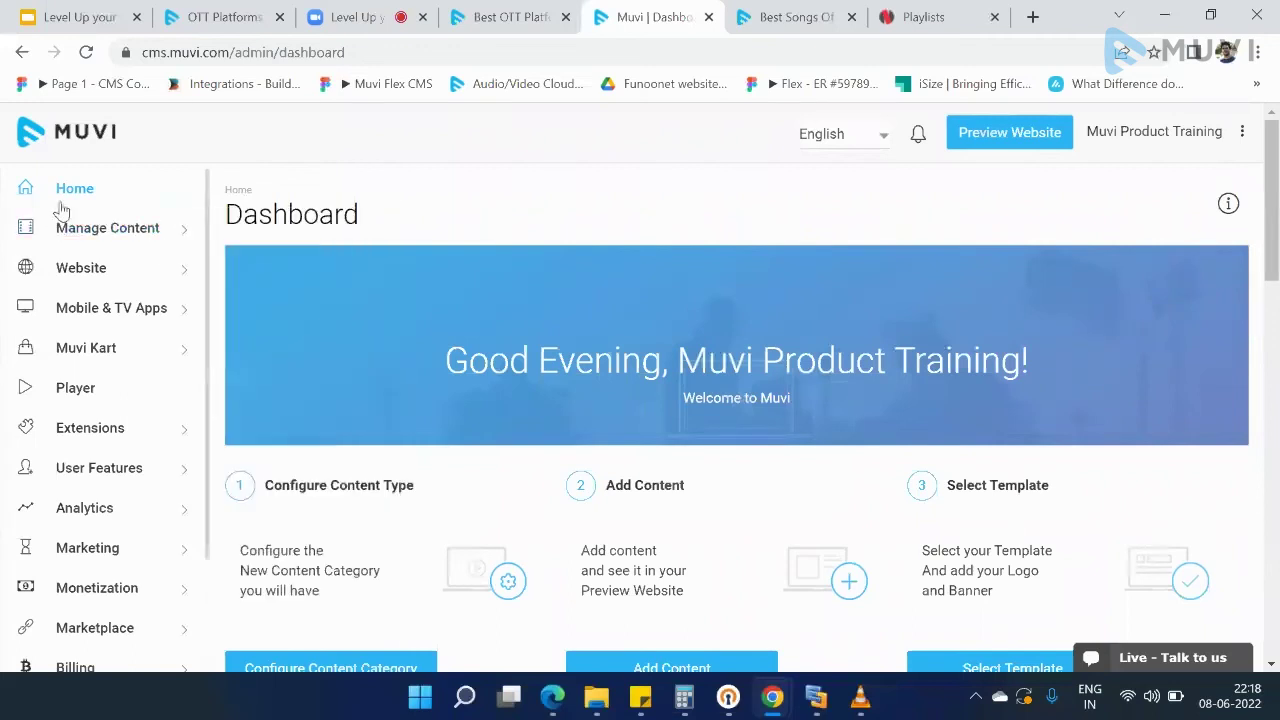
{"action": "mouse_move", "coordinate": [135, 216]}
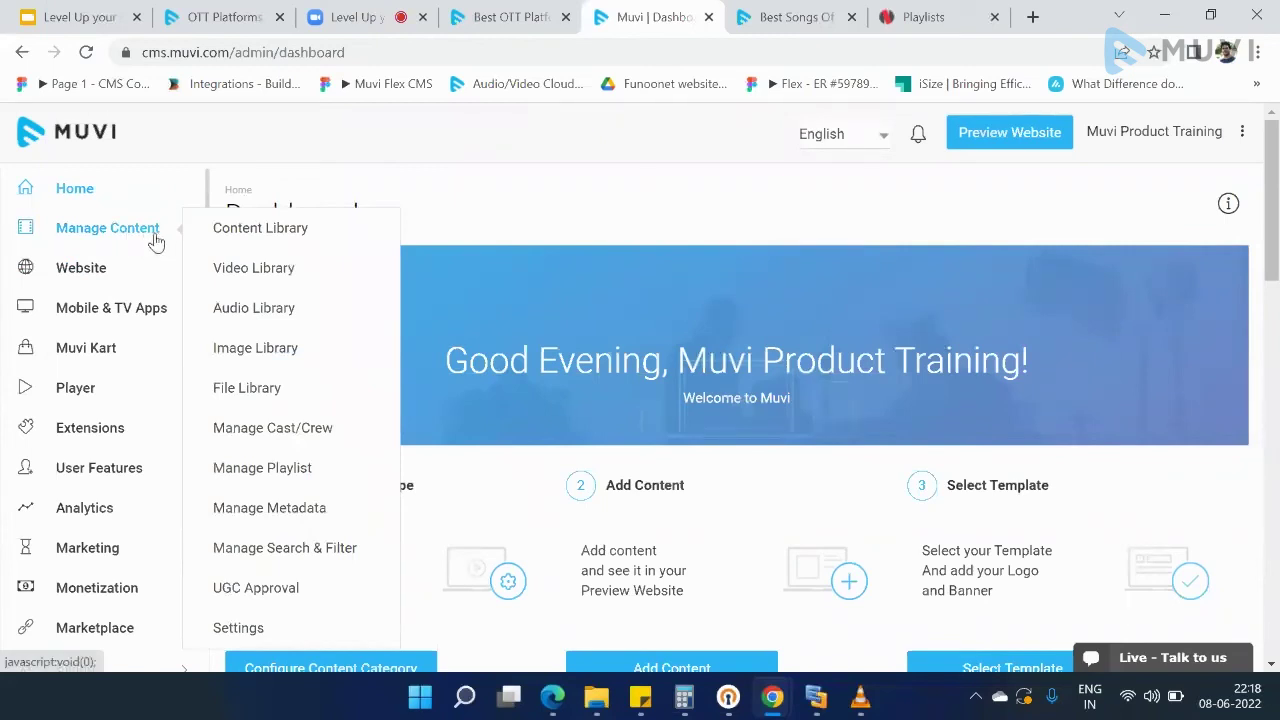
{"action": "left_click", "coordinate": [239, 238]}
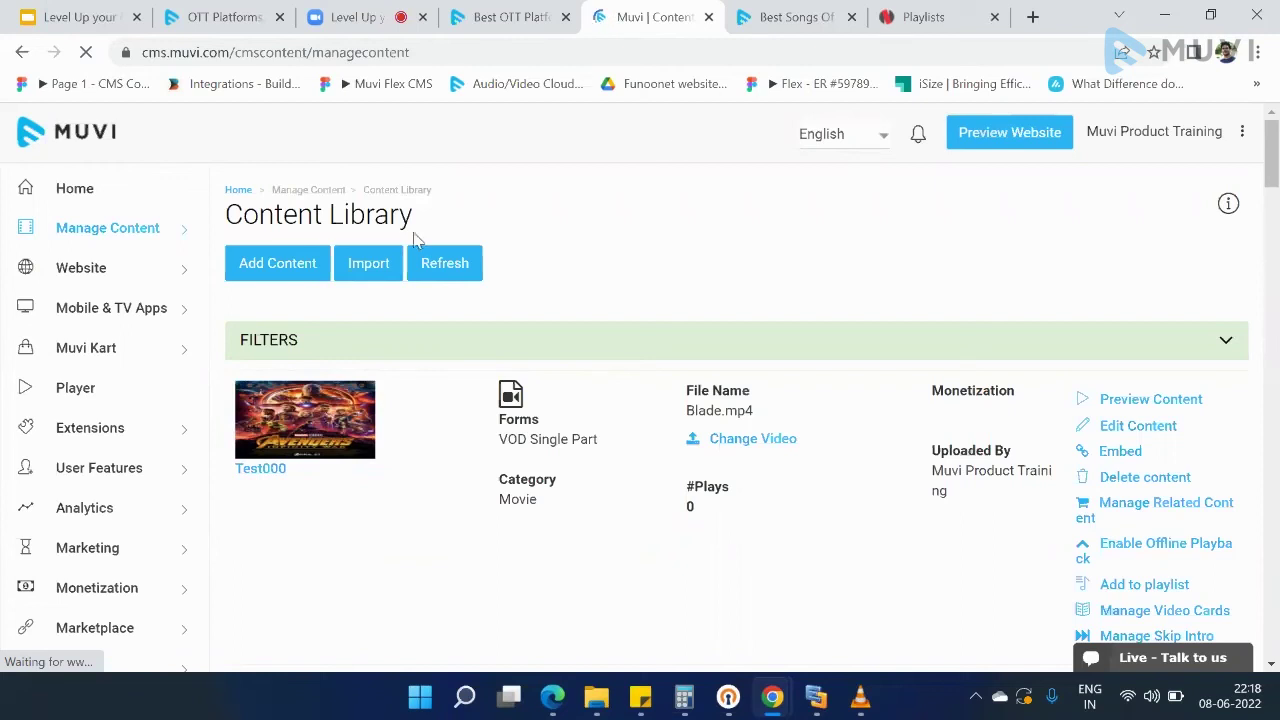
{"action": "left_click", "coordinate": [290, 268]}
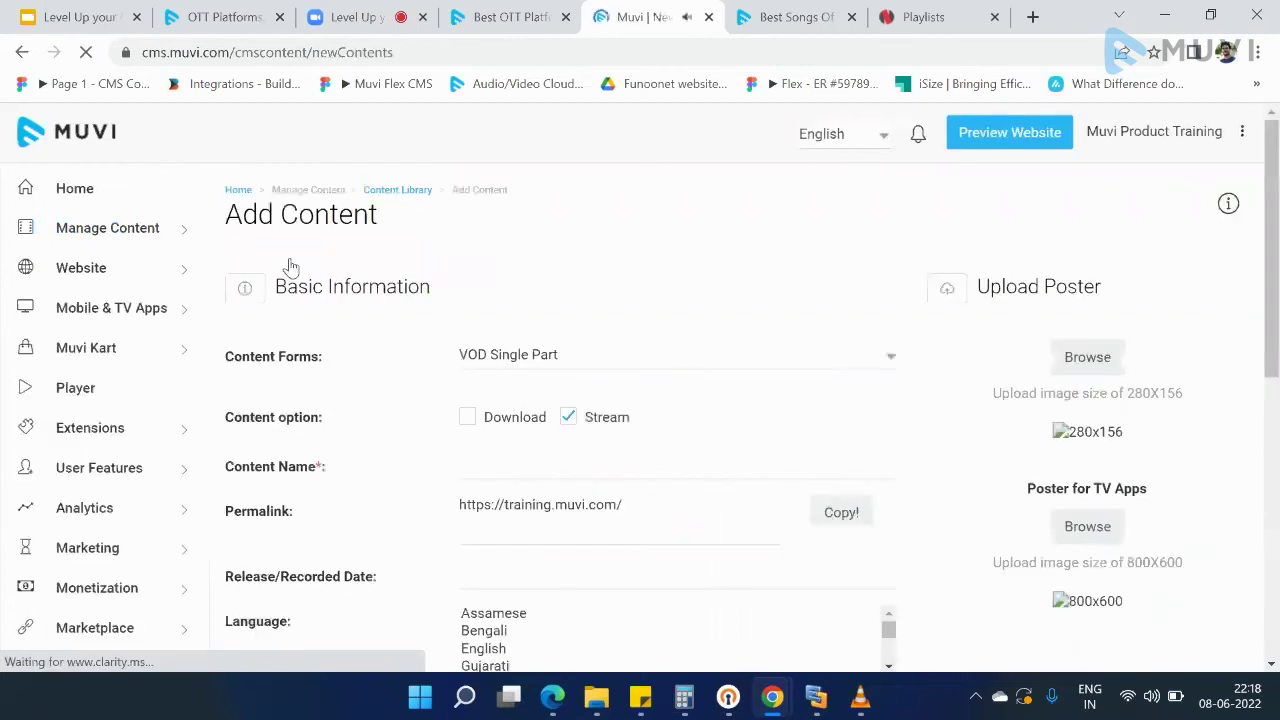
- Examine the available content forms and the metadata and poster fields of the Add Content form
{"action": "double_click", "coordinate": [543, 352]}
{"action": "left_click", "coordinate": [541, 350]}
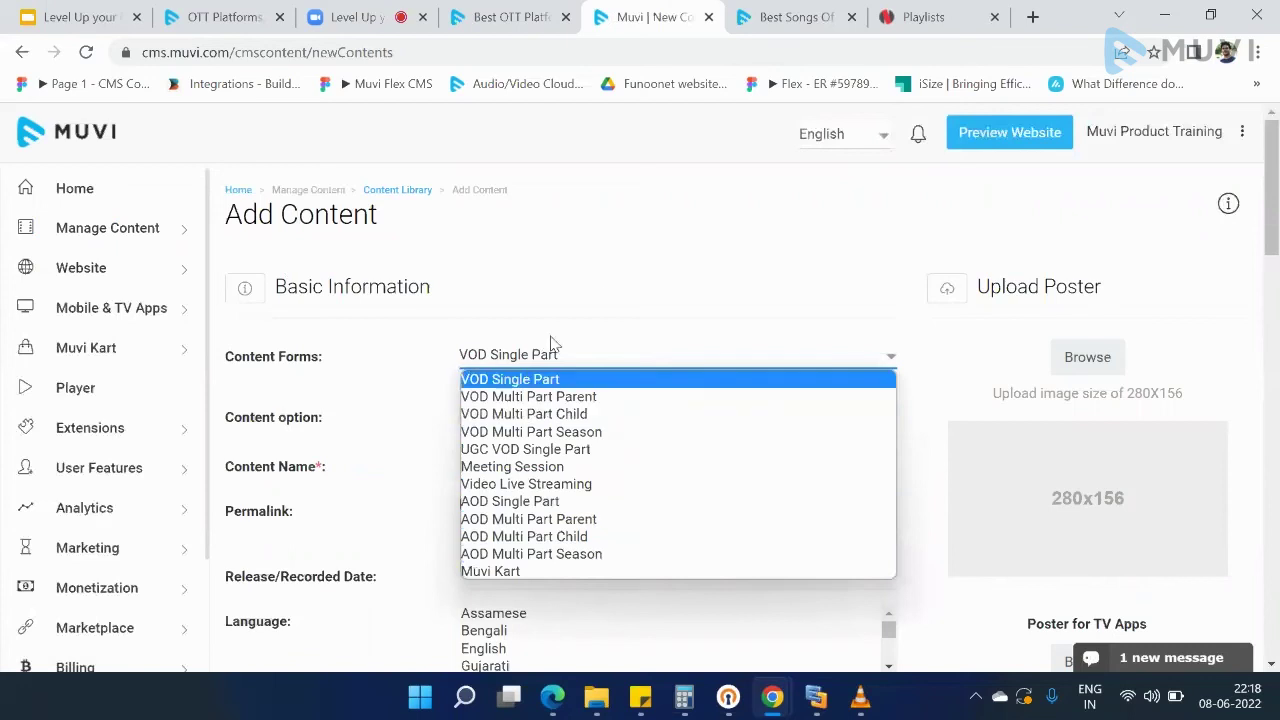
{"action": "left_click", "coordinate": [626, 279]}
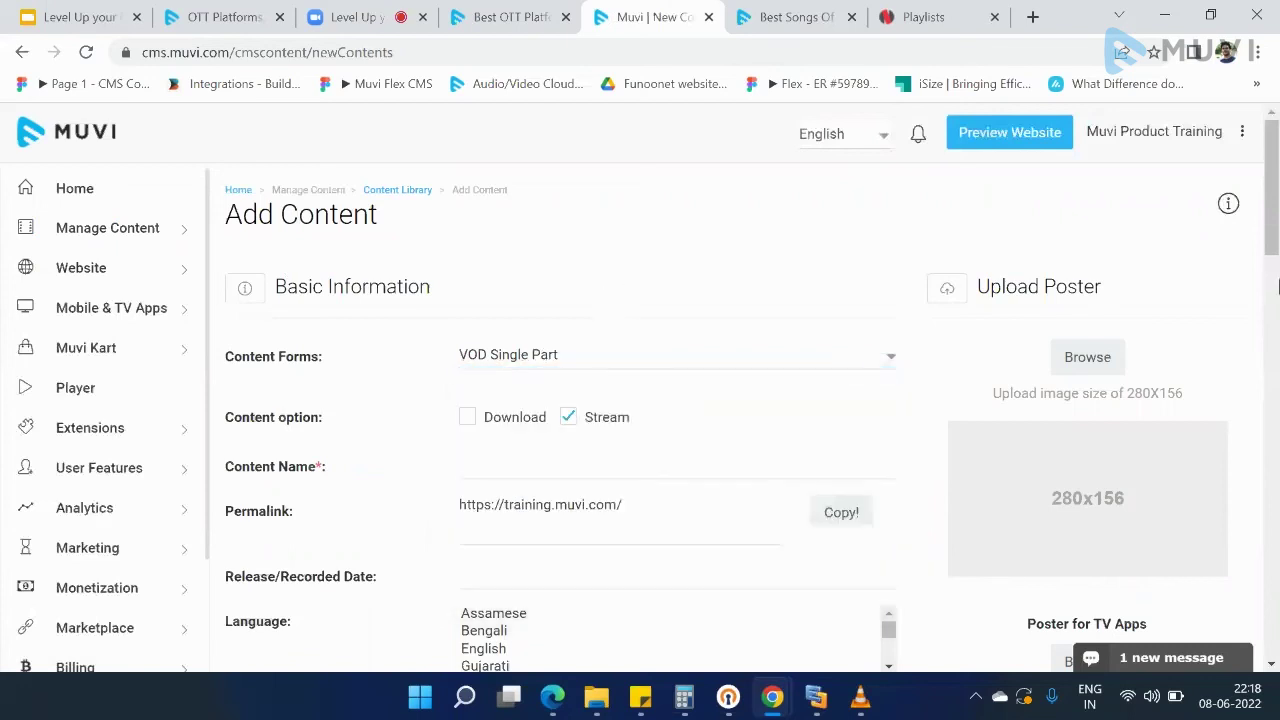
{"action": "left_click", "coordinate": [1270, 281]}
{"action": "scroll", "coordinate": [1268, 230], "scroll_direction": "up", "scroll_amount": 5}
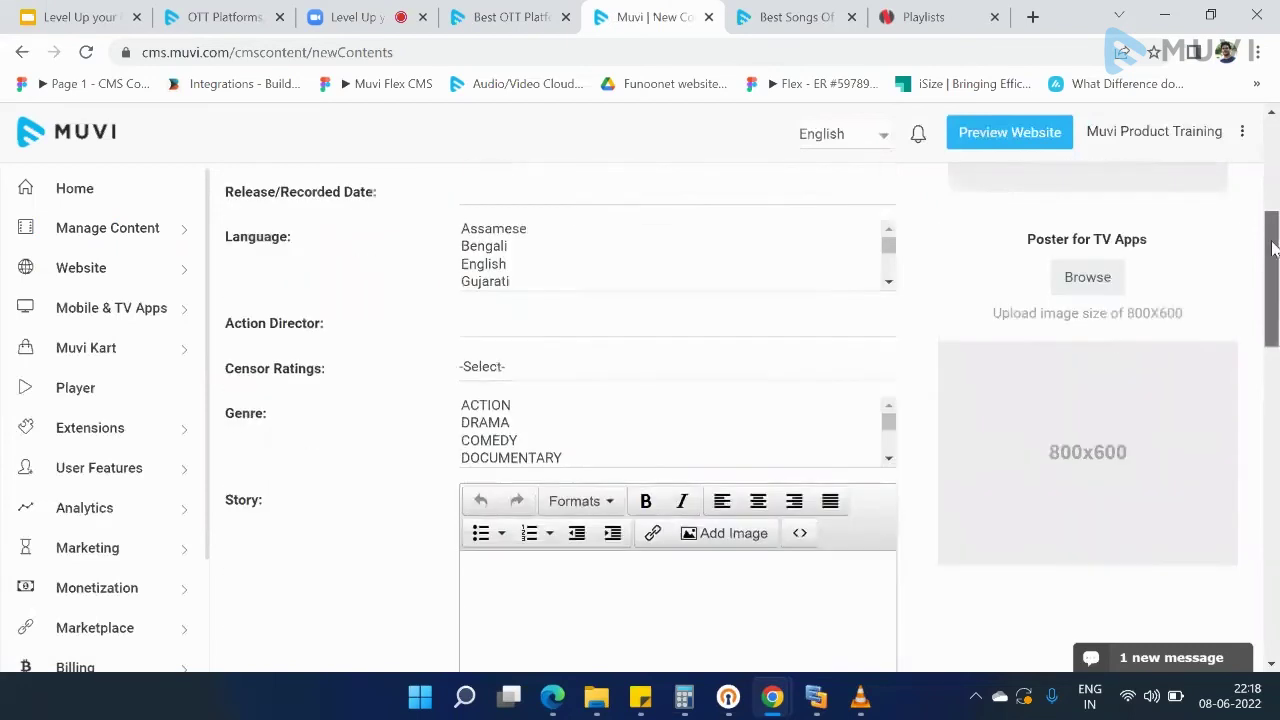
{"action": "scroll", "coordinate": [1263, 168], "scroll_direction": "down", "scroll_amount": 2}
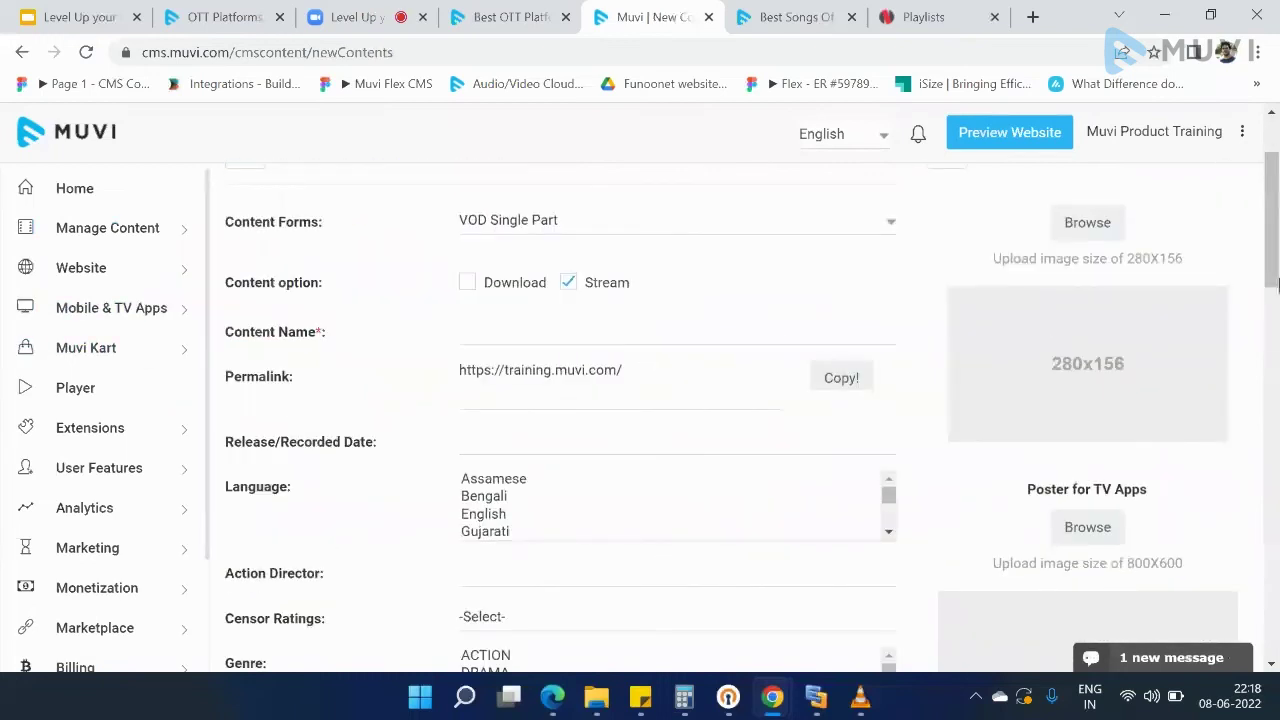
{"action": "scroll", "coordinate": [1275, 262], "scroll_direction": "down", "scroll_amount": 3}
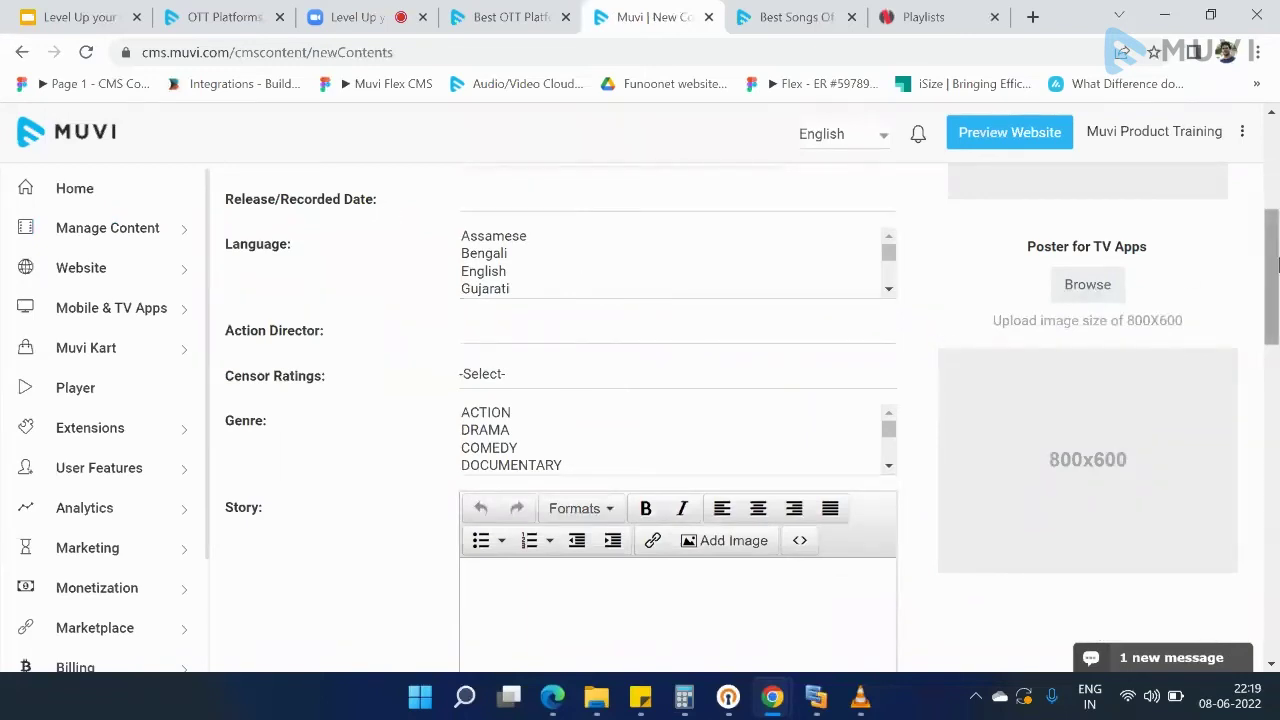
{"action": "left_click_drag", "start_coordinate": [1275, 262], "coordinate": [1271, 195]}
- Leave the Add Content form for the Content Library and open the Manage Playlist page
{"action": "mouse_move", "coordinate": [180, 229]}
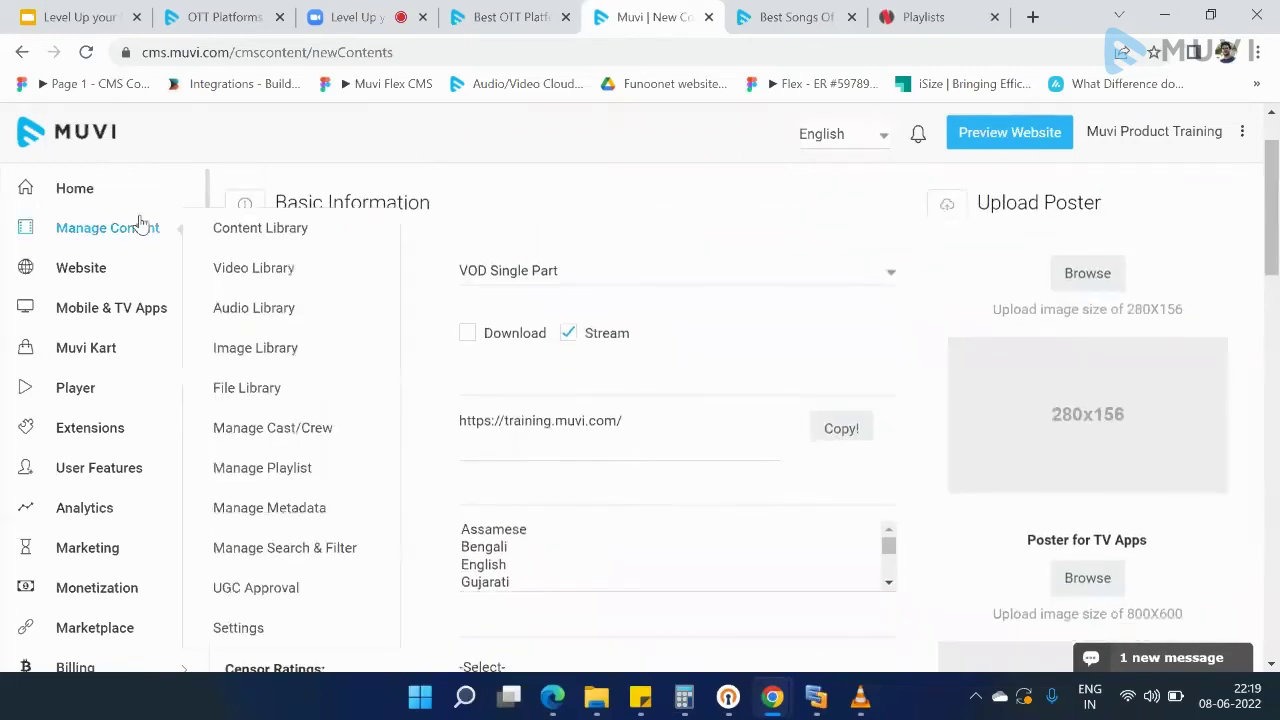
{"action": "left_click", "coordinate": [247, 236]}
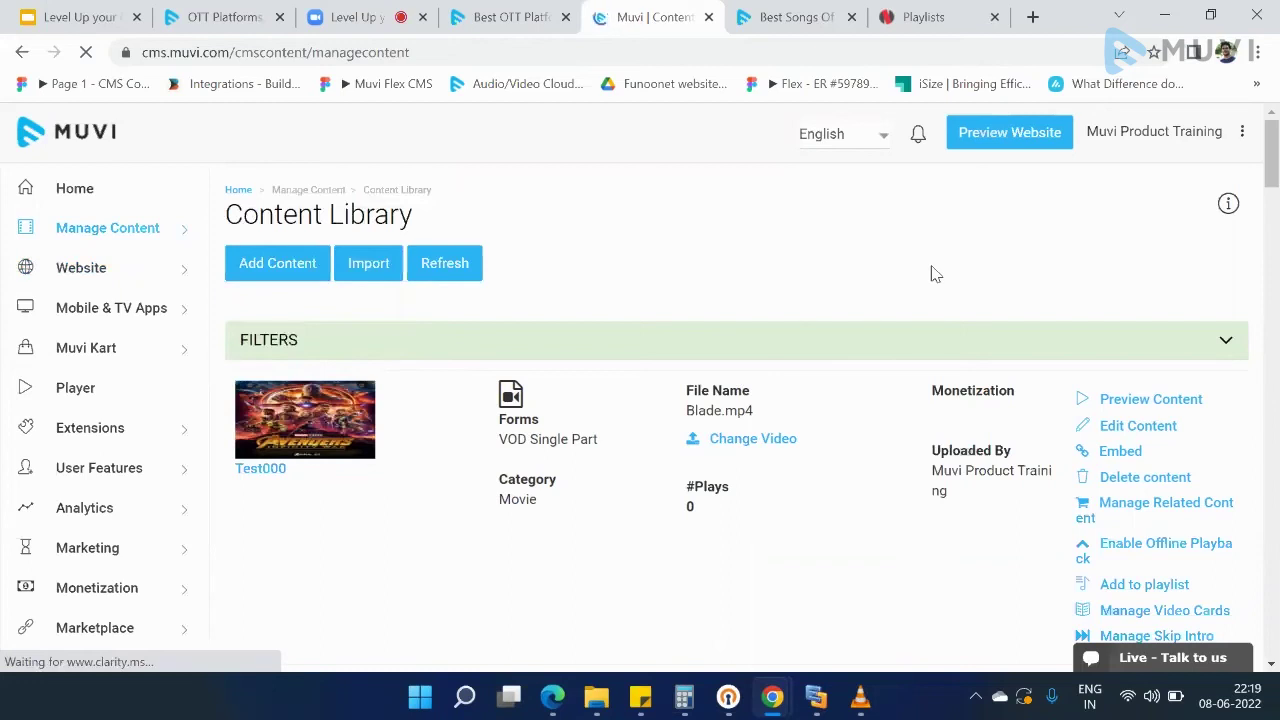
{"action": "mouse_move", "coordinate": [130, 240]}
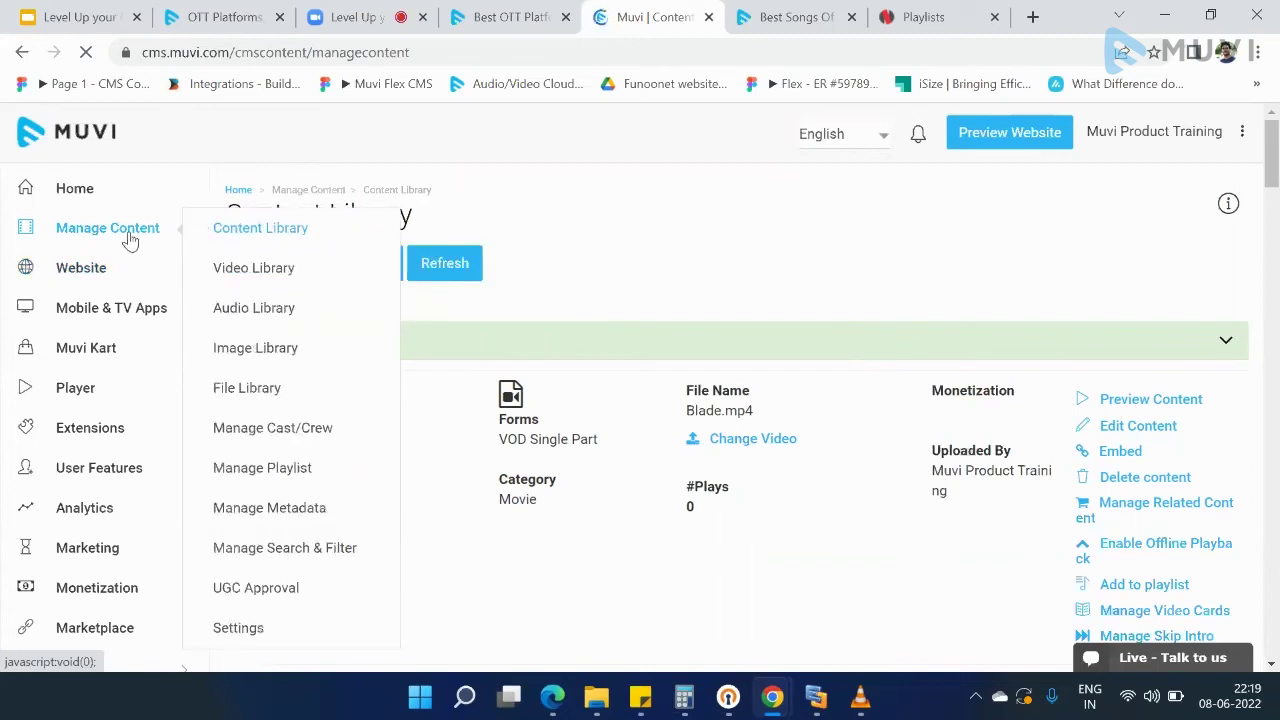
{"action": "left_click", "coordinate": [254, 482]}
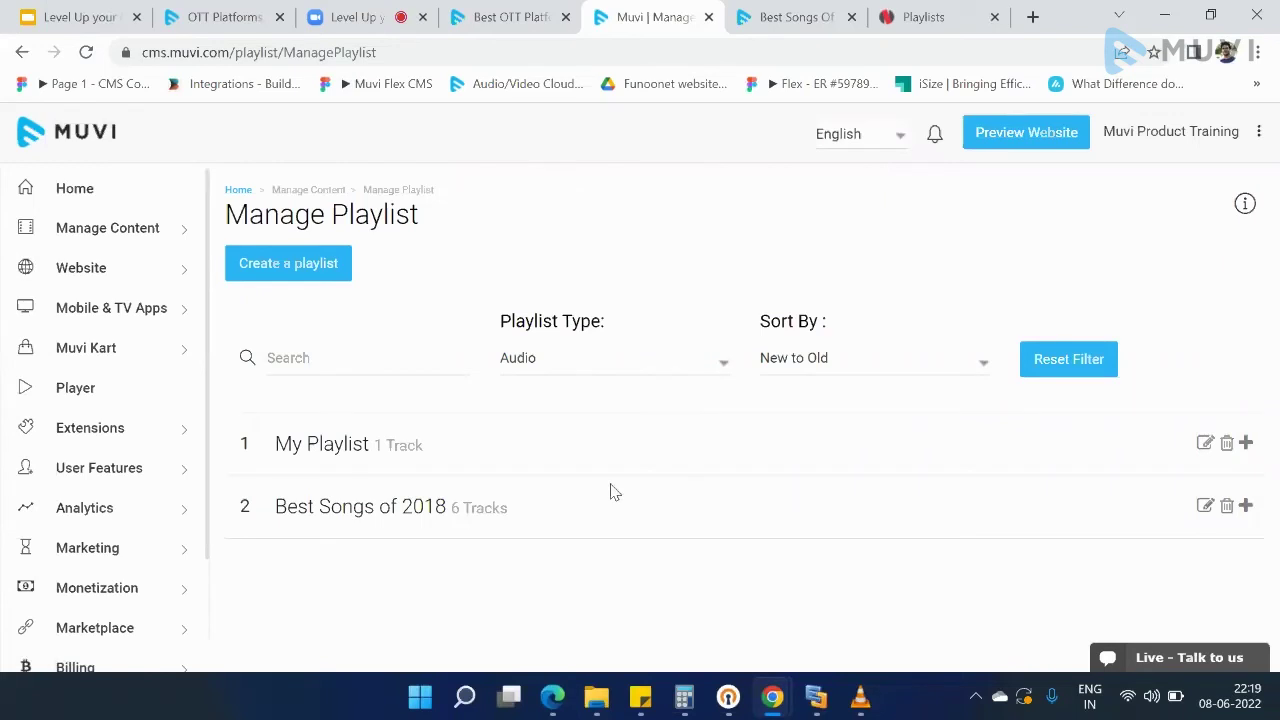
- Start creating a new playlist and title it "Demo Playlist"
{"action": "left_click", "coordinate": [296, 264]}
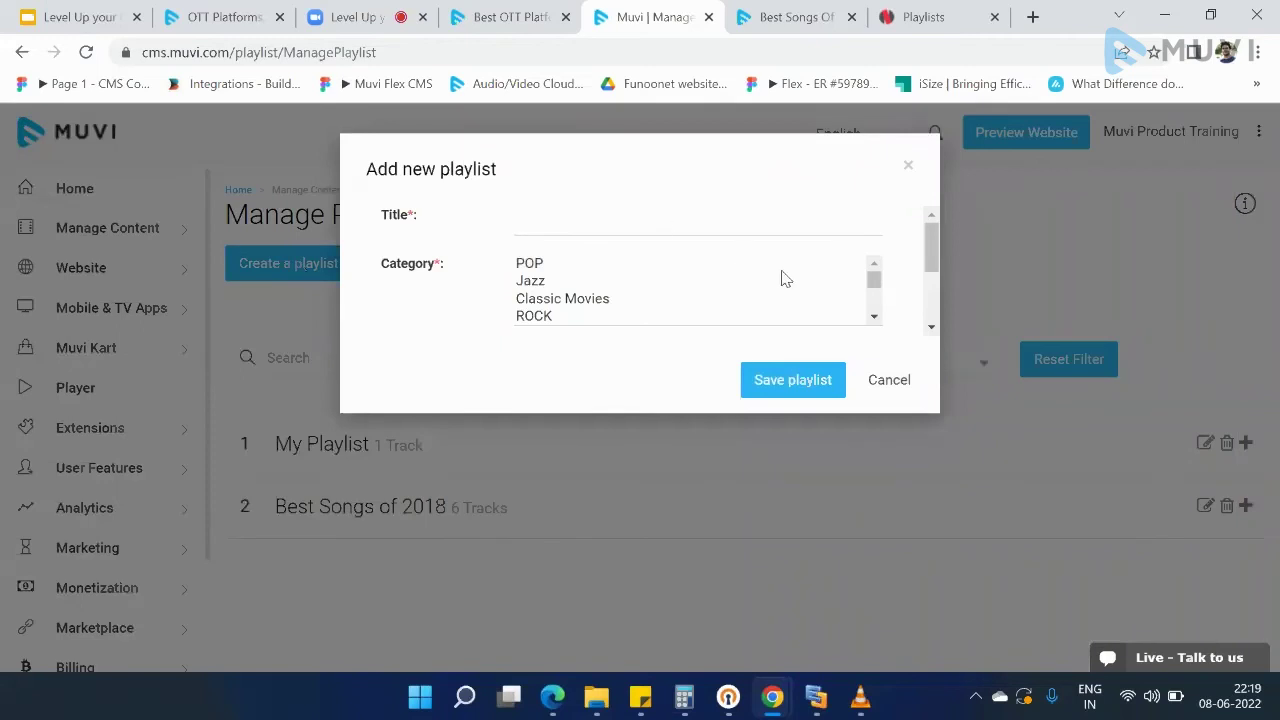
{"action": "left_click", "coordinate": [930, 317]}
{"action": "left_click_drag", "start_coordinate": [930, 300], "coordinate": [935, 240]}
{"action": "left_click", "coordinate": [551, 216]}
{"action": "type", "text": "Demo"}
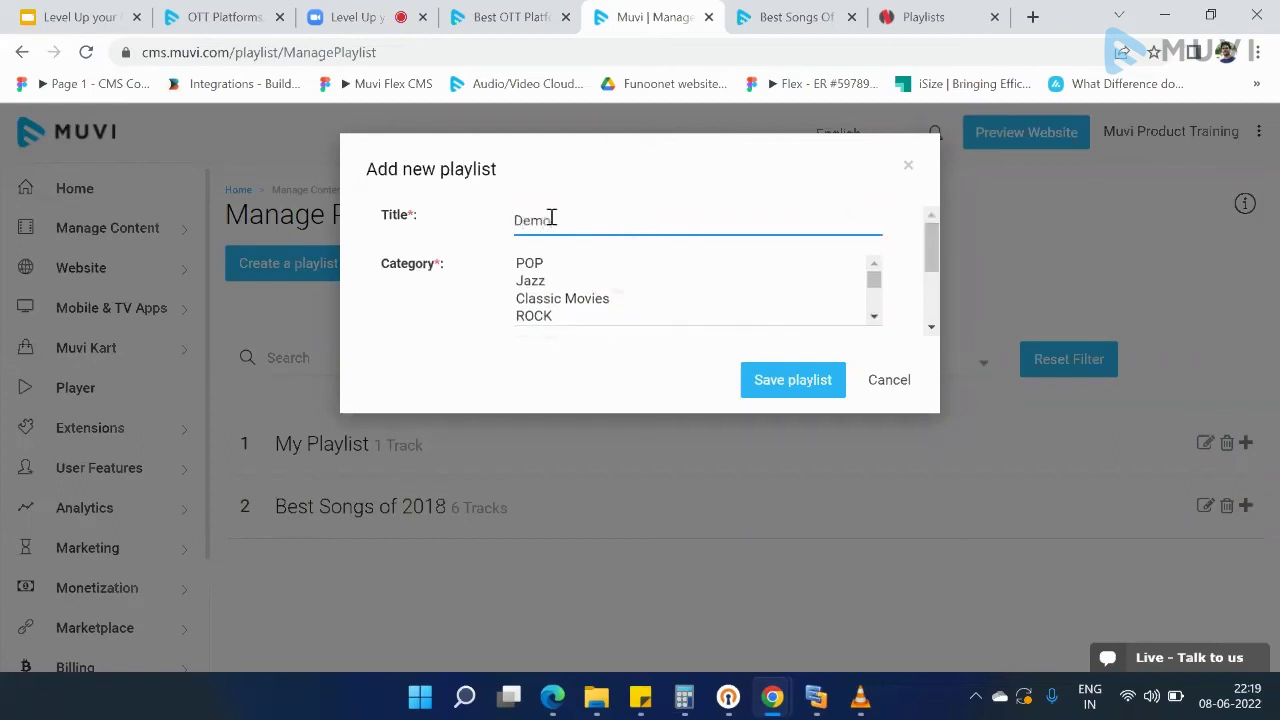
{"action": "type", "text": " Playlist"}
- Assign the new playlist to the POP category, check its content type and poster options, and save it
{"action": "mouse_move", "coordinate": [876, 278]}
{"action": "left_mouse_down"}
{"action": "mouse_move", "coordinate": [874, 306]}
{"action": "mouse_move", "coordinate": [874, 277]}
{"action": "left_mouse_up"}
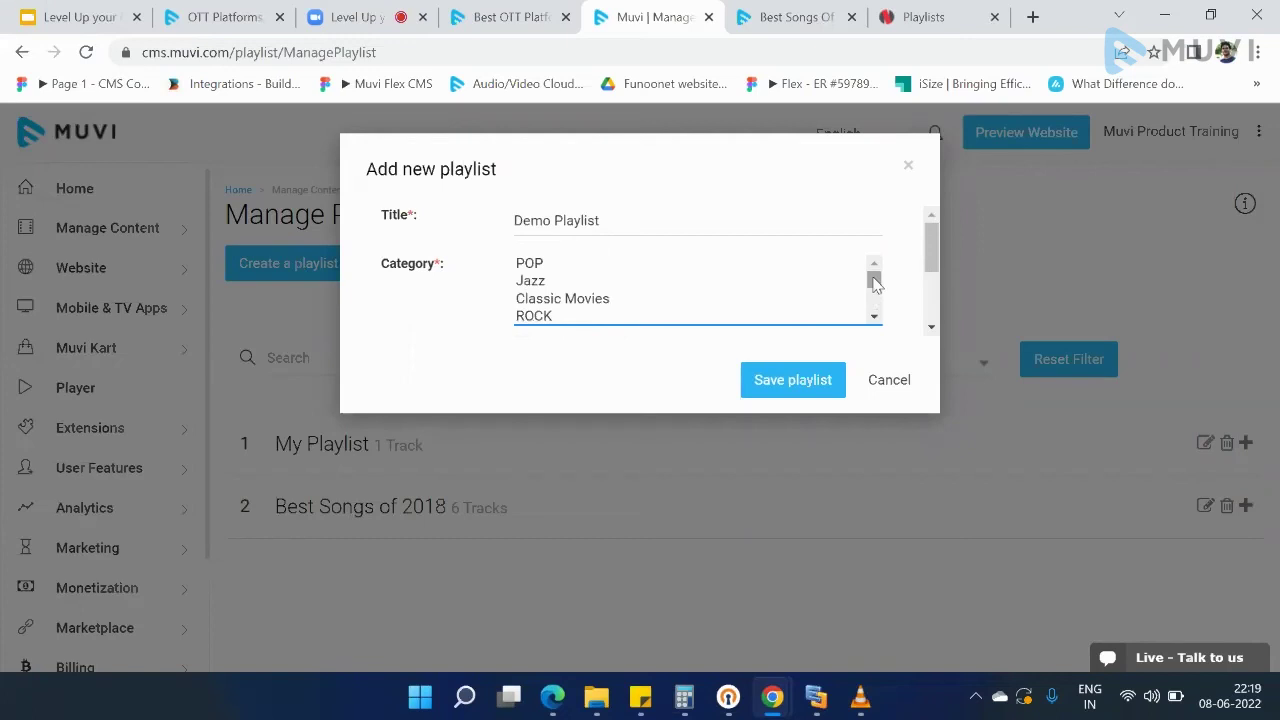
{"action": "left_click", "coordinate": [545, 265]}
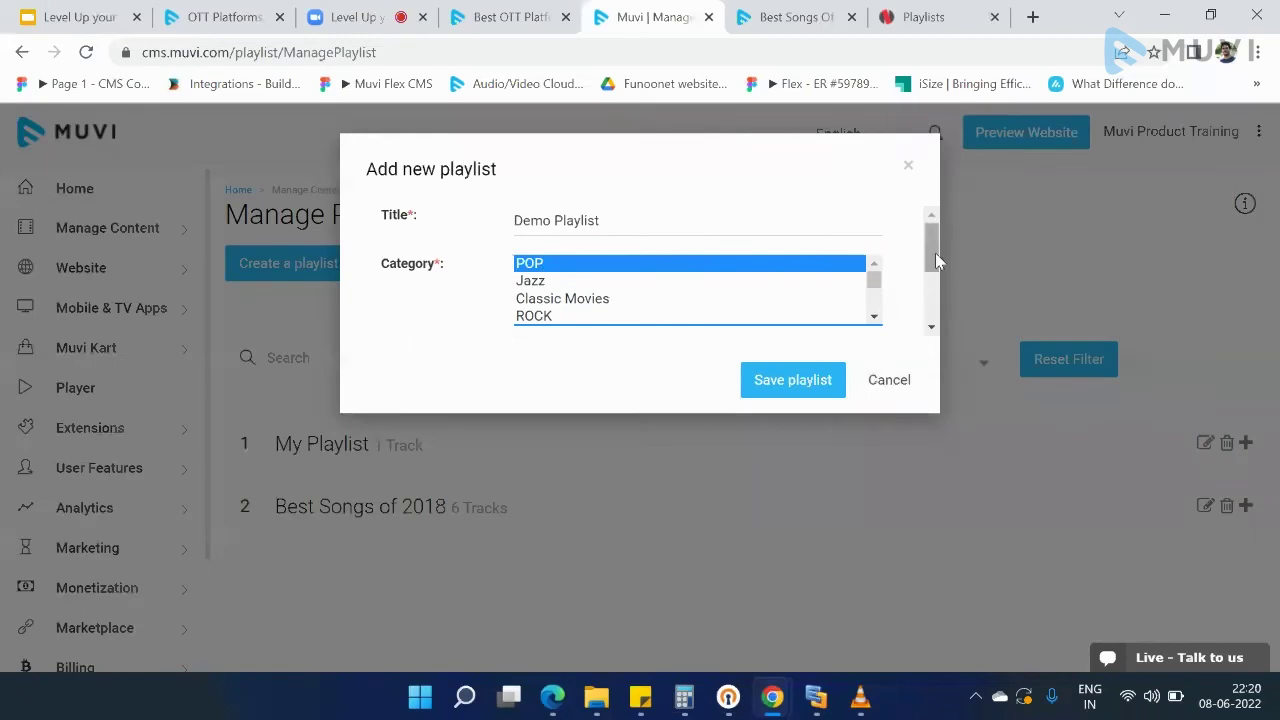
{"action": "scroll", "coordinate": [935, 252], "scroll_direction": "down", "scroll_amount": 2}
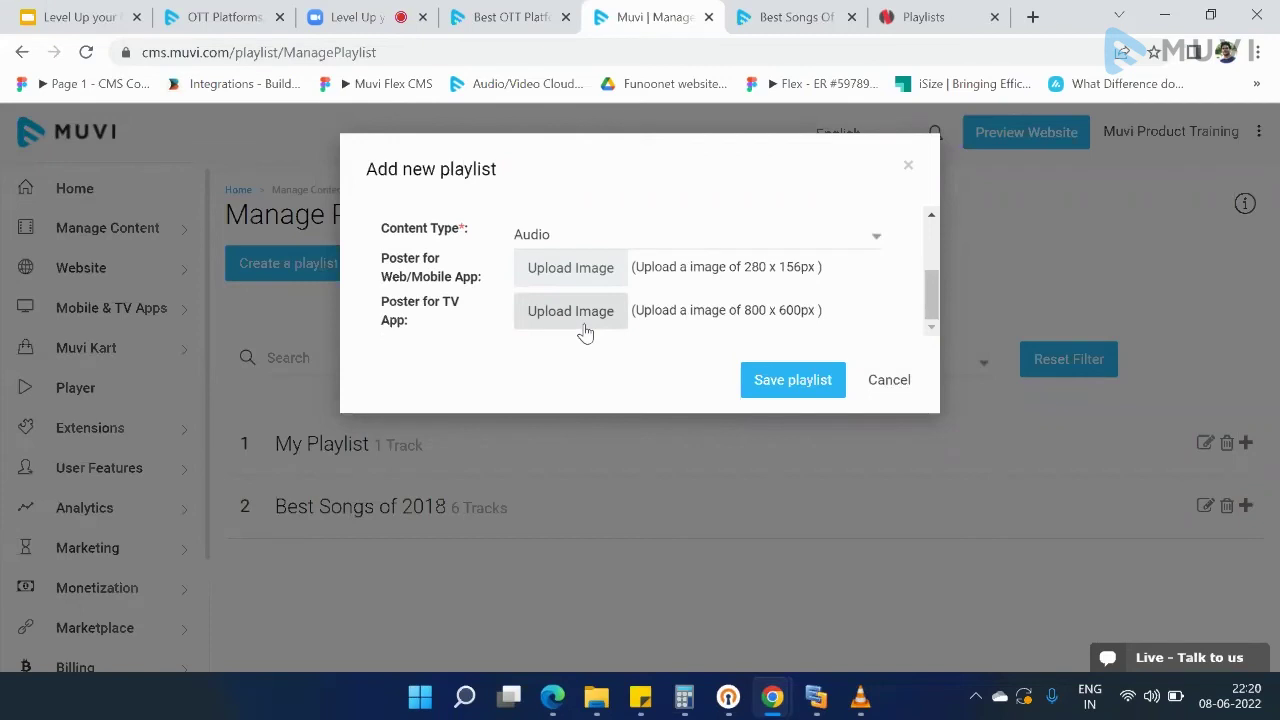
{"action": "scroll", "coordinate": [930, 318], "scroll_direction": "up", "scroll_amount": 3}
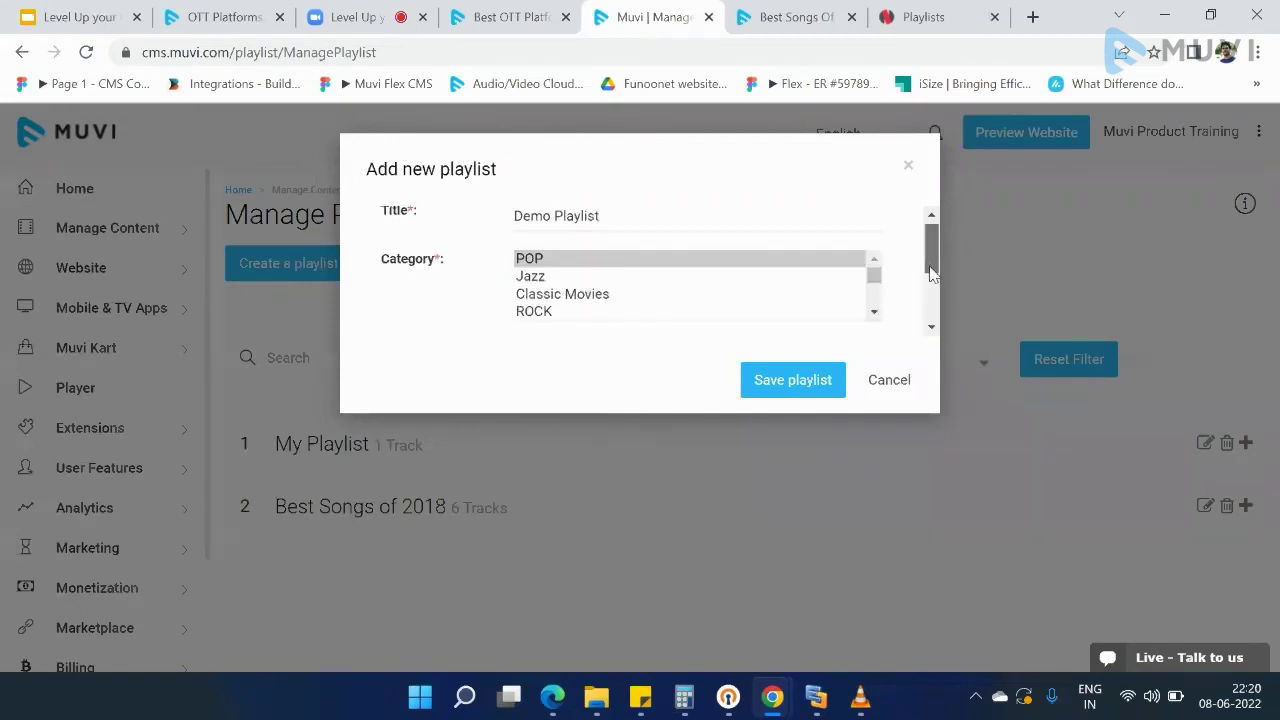
{"action": "left_click", "coordinate": [783, 390]}
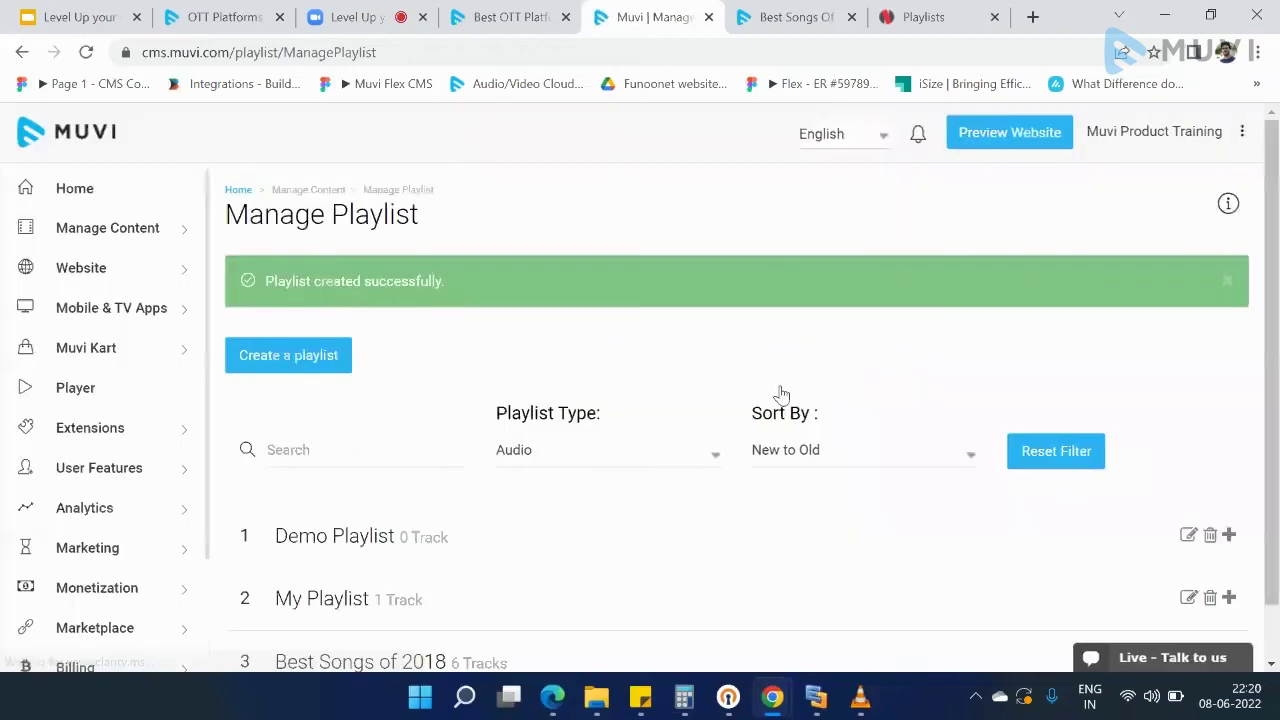
- Open the Content Library and filter its entries to the Audio content type
{"action": "scroll", "coordinate": [1276, 390], "scroll_direction": "down", "scroll_amount": 1}
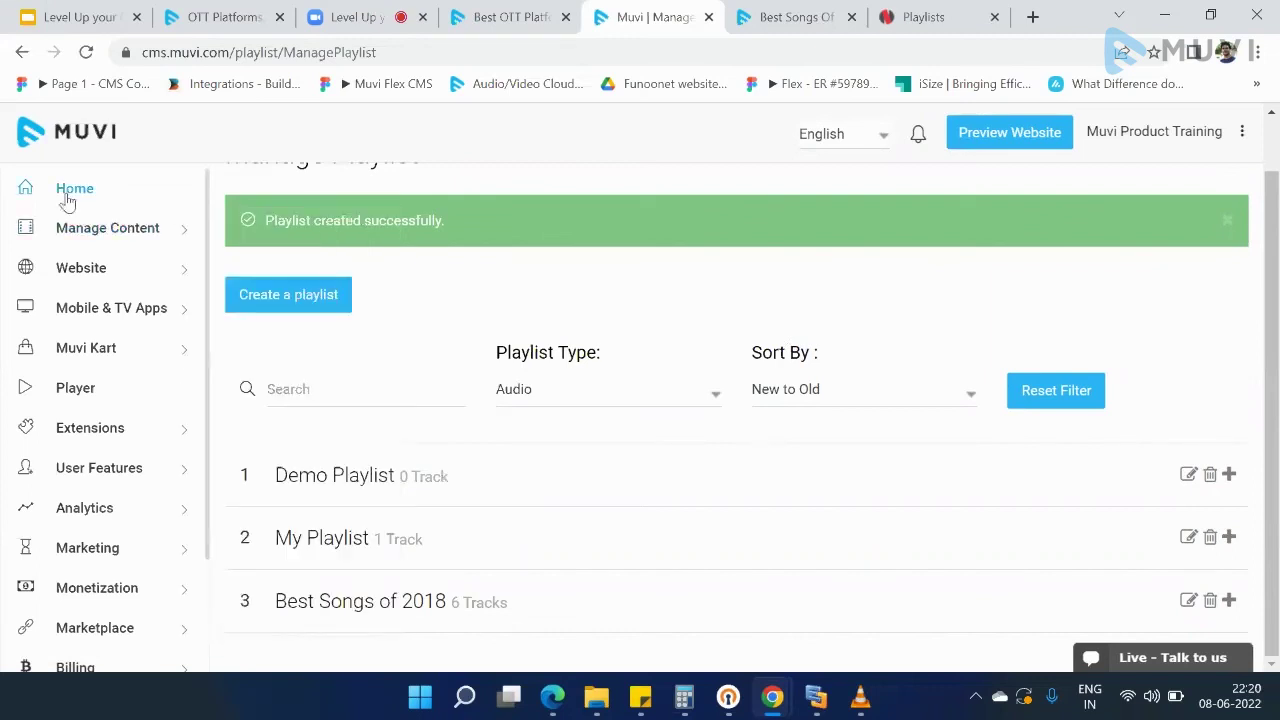
{"action": "mouse_move", "coordinate": [148, 229]}
{"action": "left_click", "coordinate": [270, 226]}
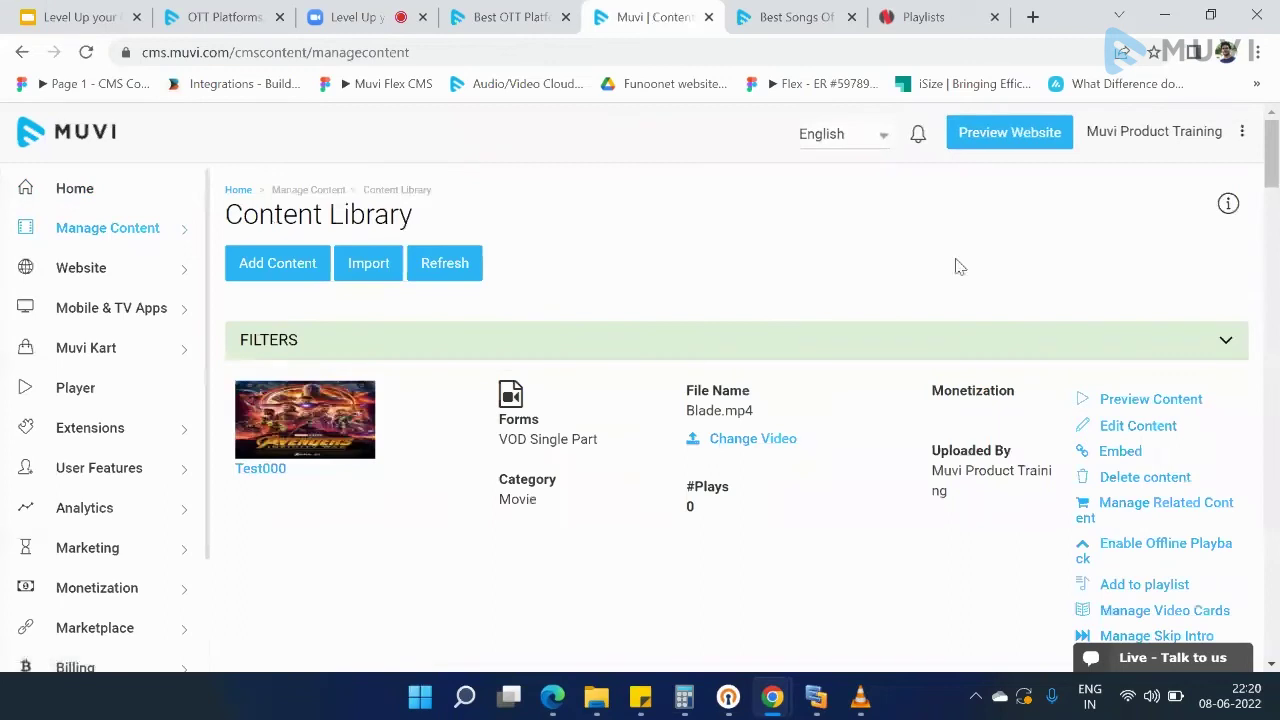
{"action": "left_click", "coordinate": [622, 343]}
{"action": "left_click", "coordinate": [835, 432]}
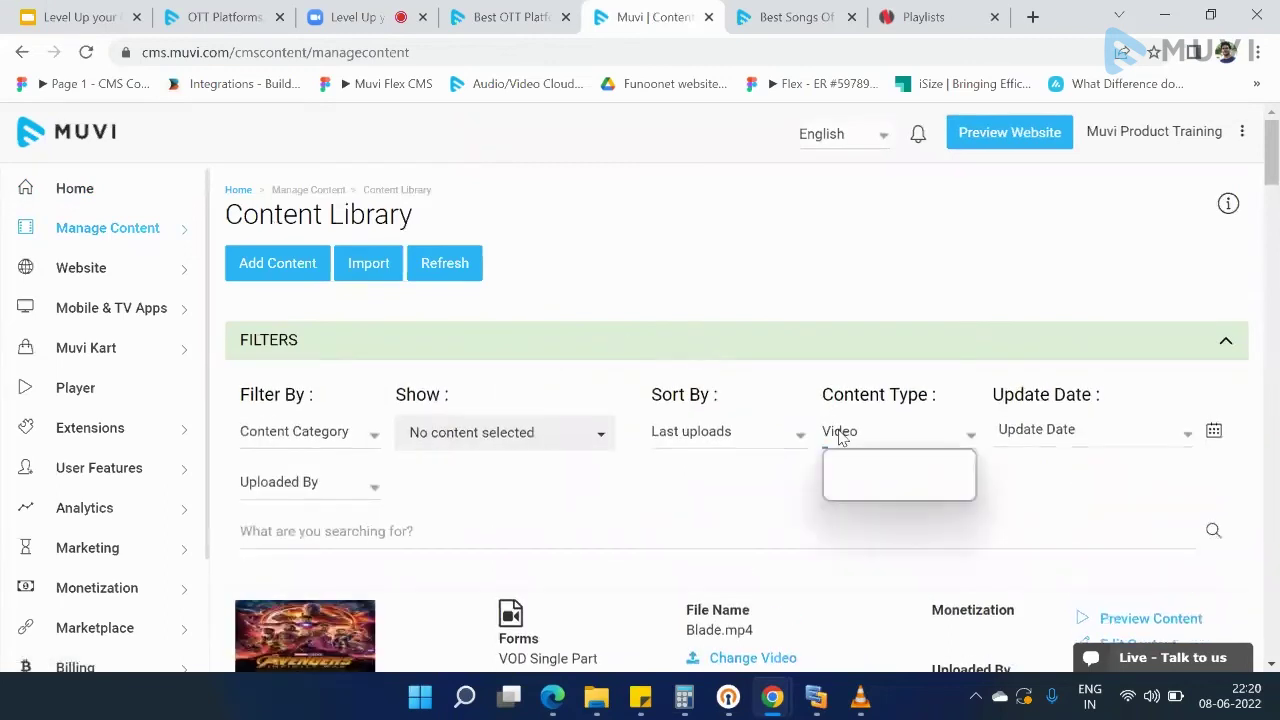
{"action": "left_click", "coordinate": [848, 476]}
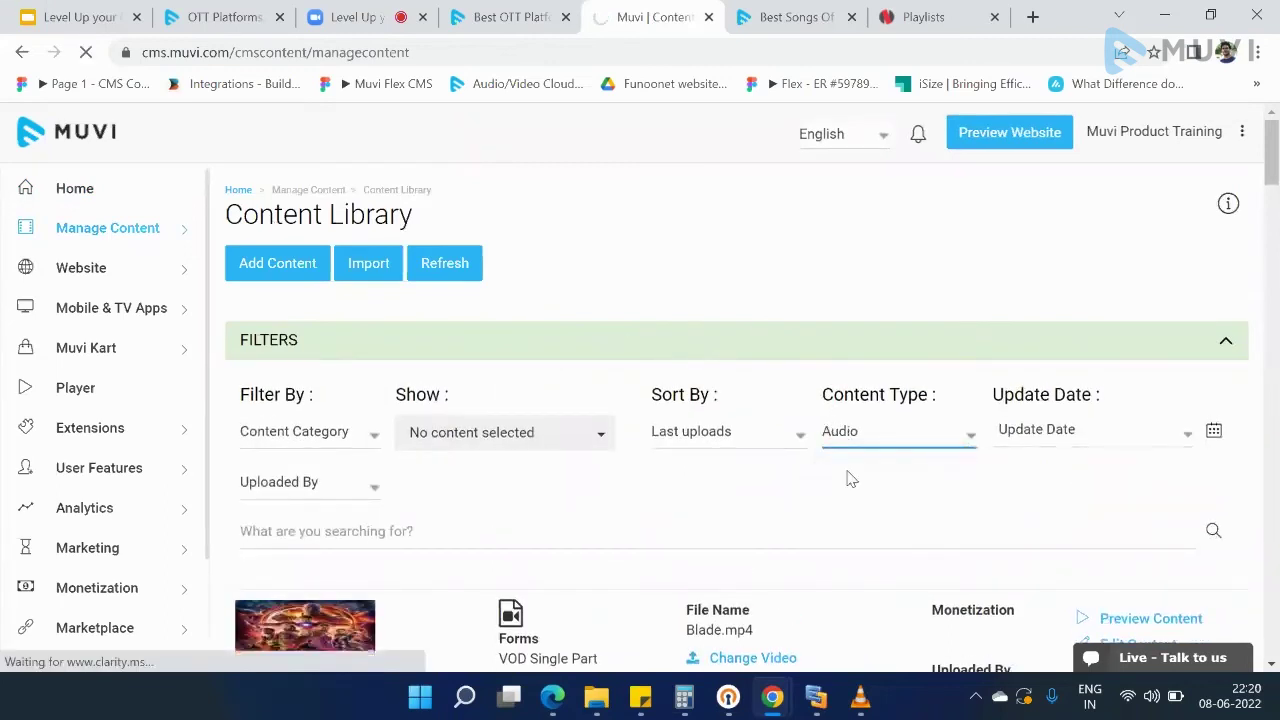
- Find the audio track "Despacito" in the filtered library and add it to Demo Playlist
{"action": "scroll", "coordinate": [756, 261], "scroll_direction": "down", "scroll_amount": 1}
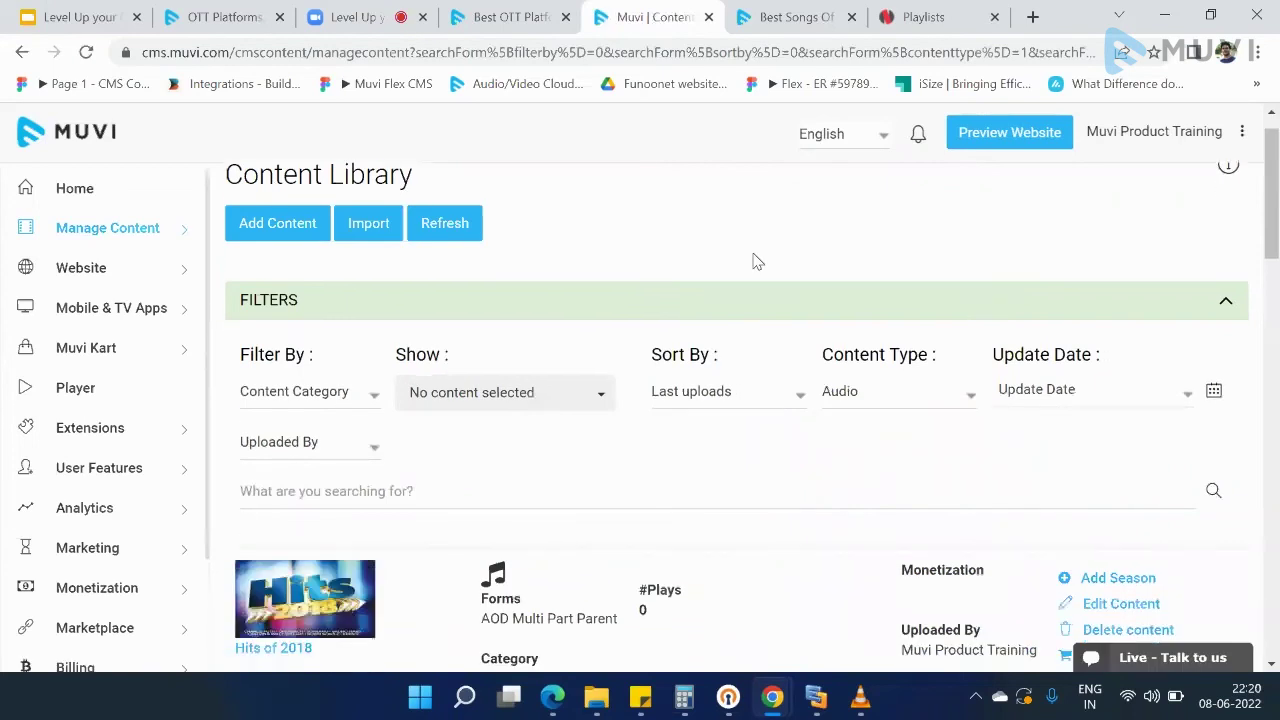
{"action": "scroll", "coordinate": [756, 261], "scroll_direction": "down", "scroll_amount": 10}
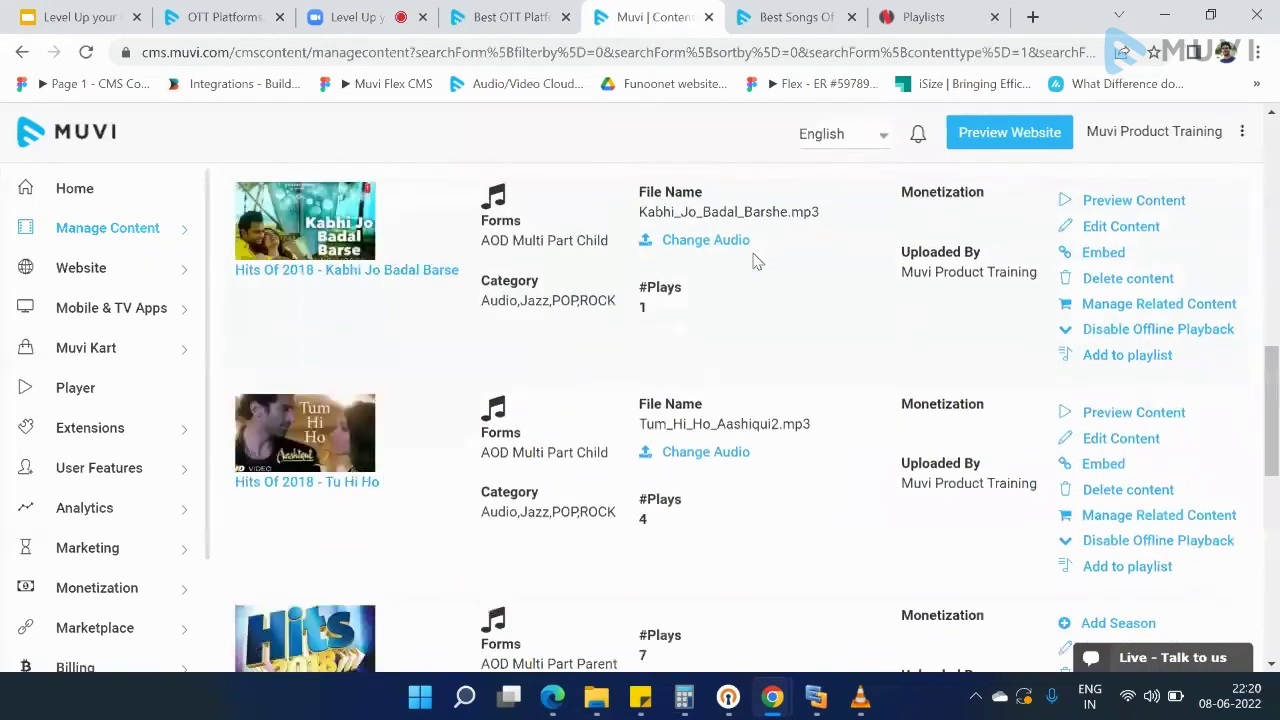
{"action": "scroll", "coordinate": [756, 261], "scroll_direction": "down", "scroll_amount": 4}
{"action": "scroll", "coordinate": [756, 261], "scroll_direction": "up", "scroll_amount": 4}
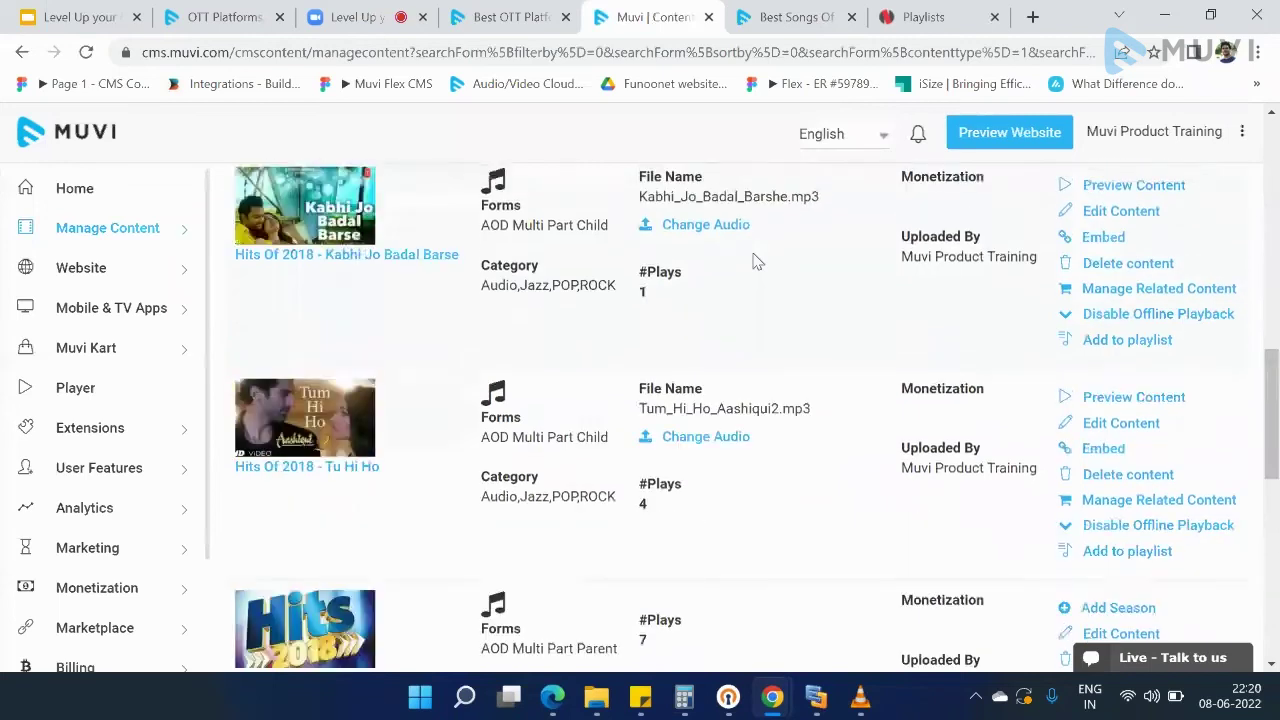
{"action": "scroll", "coordinate": [756, 261], "scroll_direction": "up", "scroll_amount": 4}
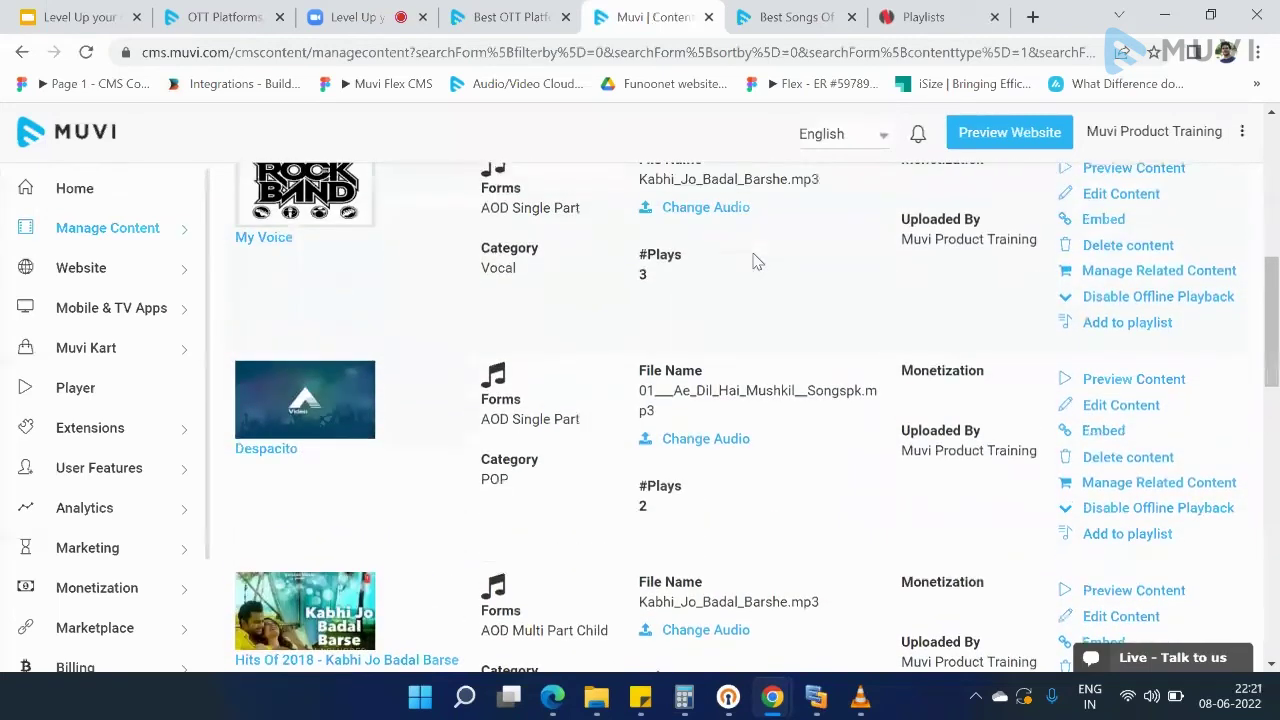
{"action": "scroll", "coordinate": [756, 261], "scroll_direction": "up", "scroll_amount": 1}
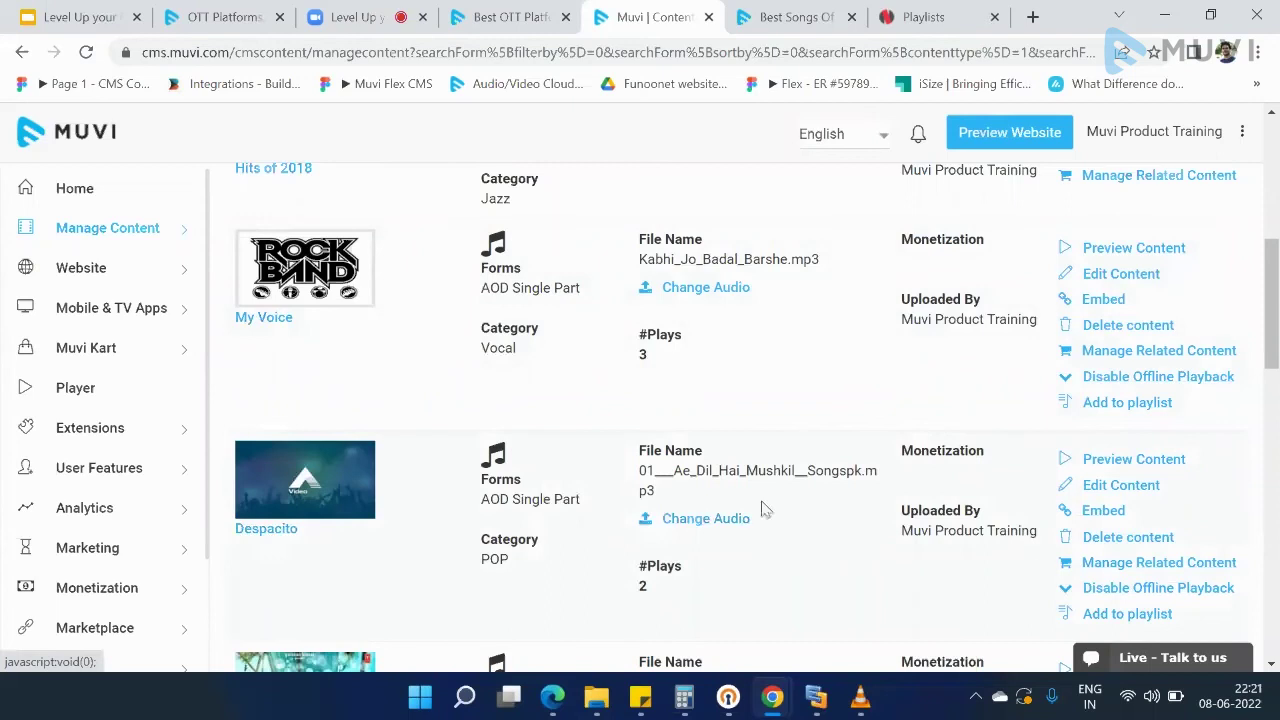
{"action": "left_click", "coordinate": [1113, 615]}
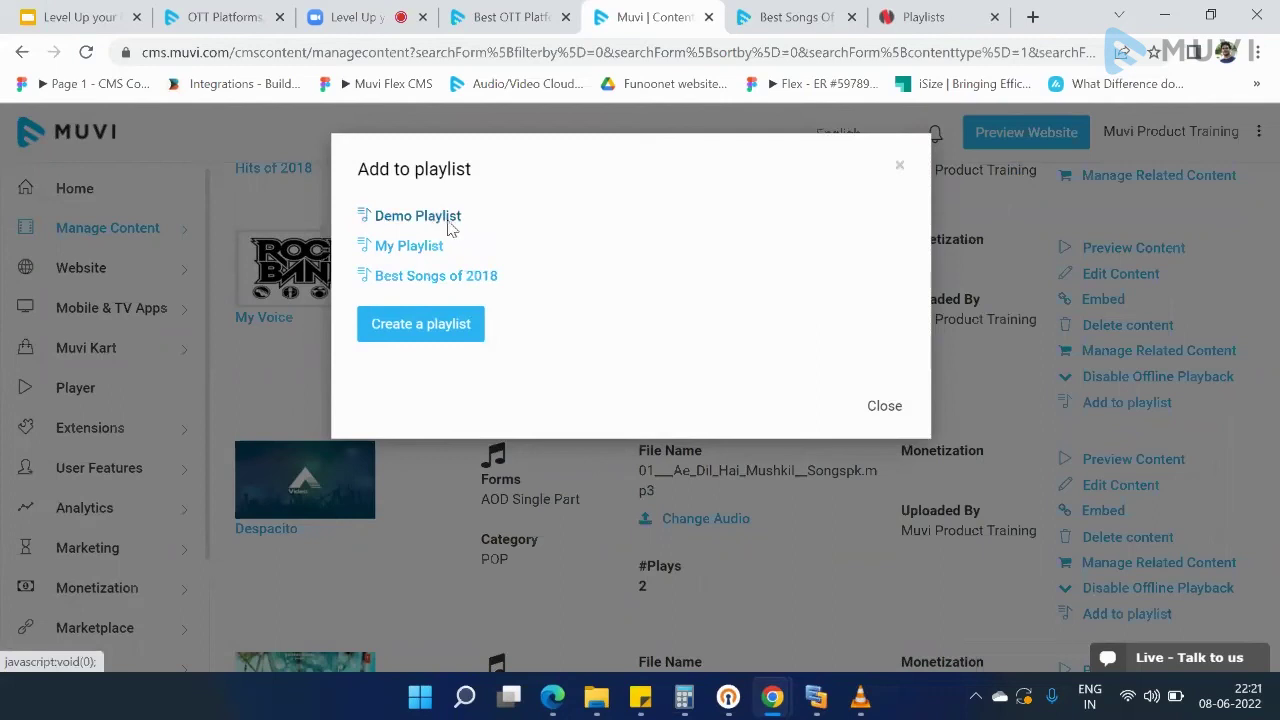
{"action": "left_click", "coordinate": [447, 229]}
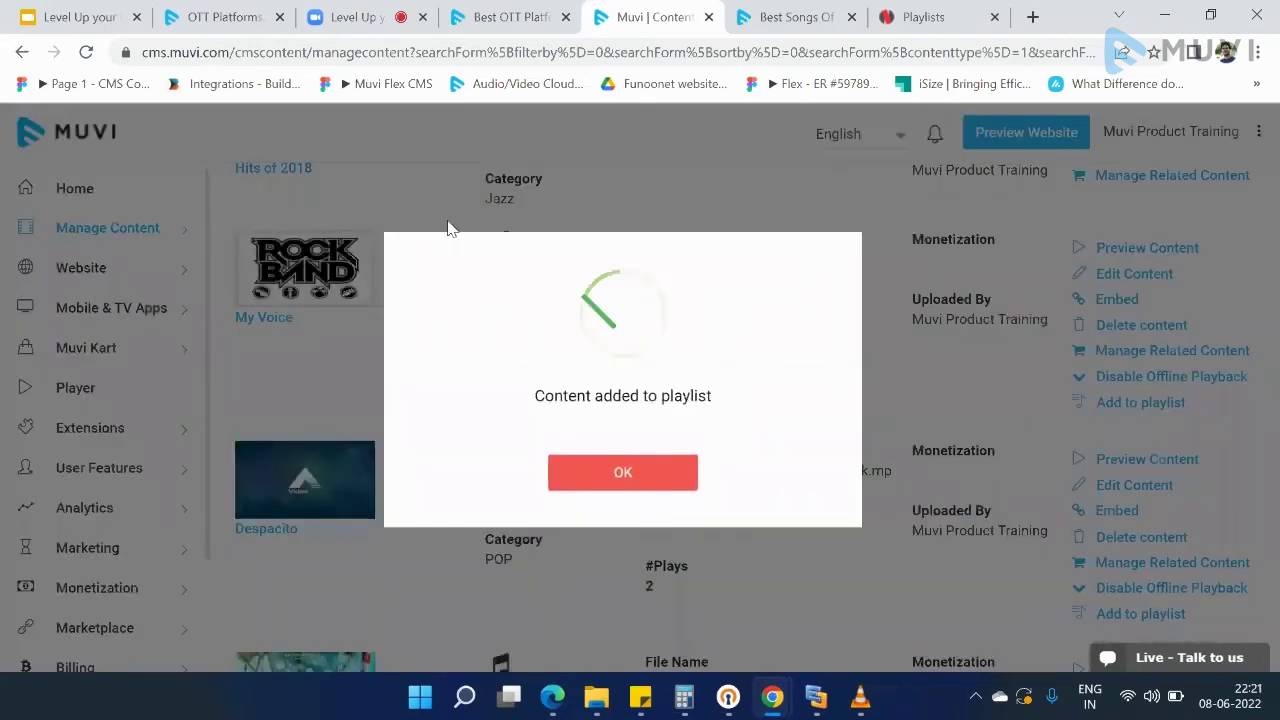
{"action": "left_click", "coordinate": [630, 472]}
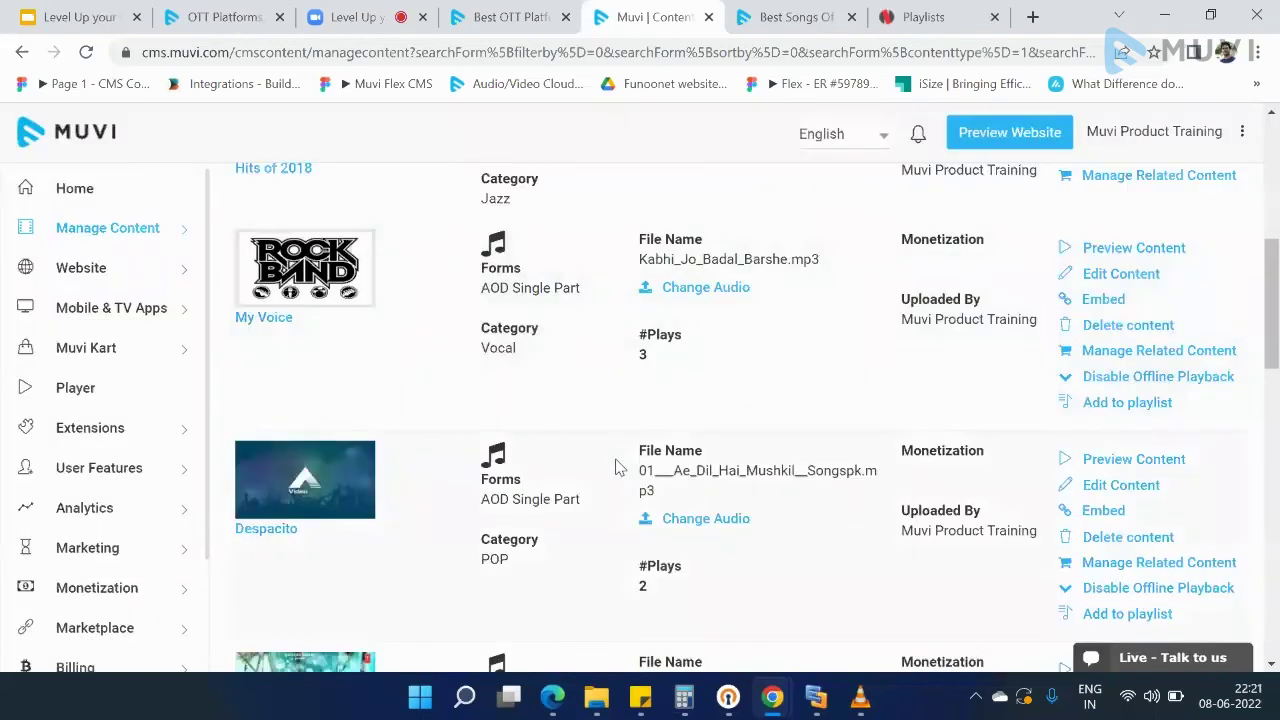
- Return to the Manage Playlist page and check the track count of Demo Playlist
{"action": "mouse_move", "coordinate": [184, 229]}
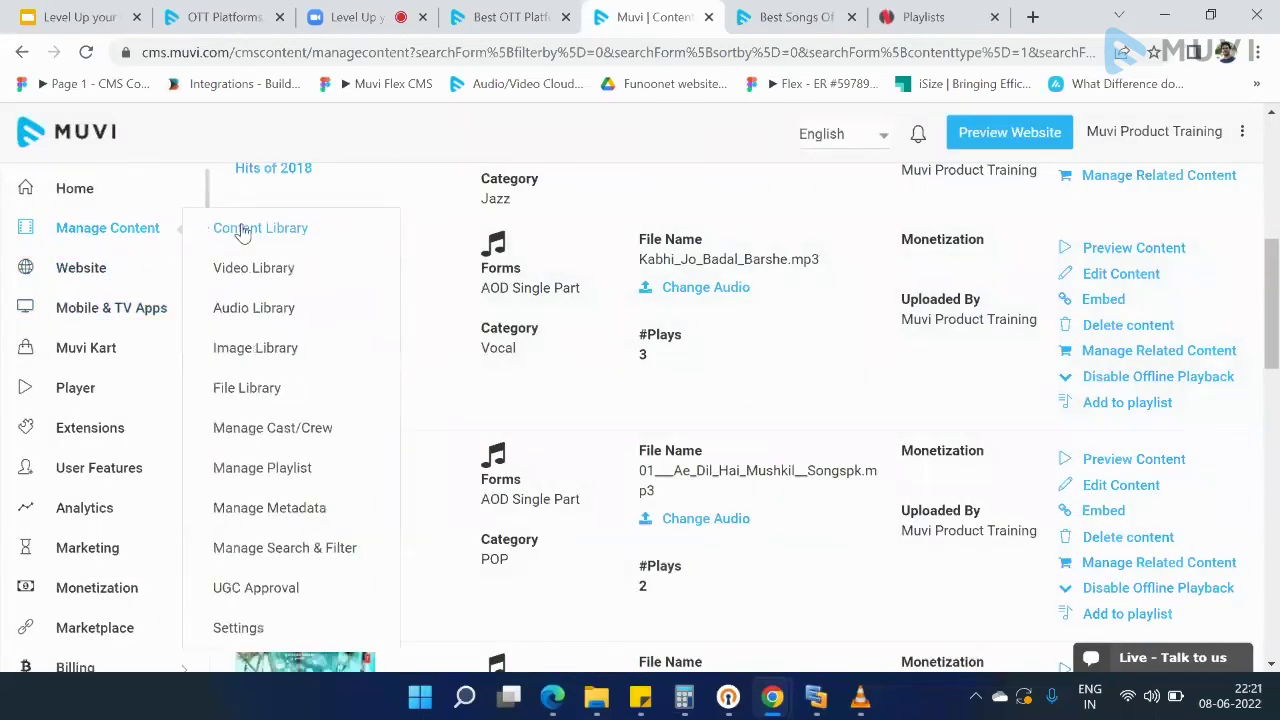
{"action": "left_click", "coordinate": [279, 474]}
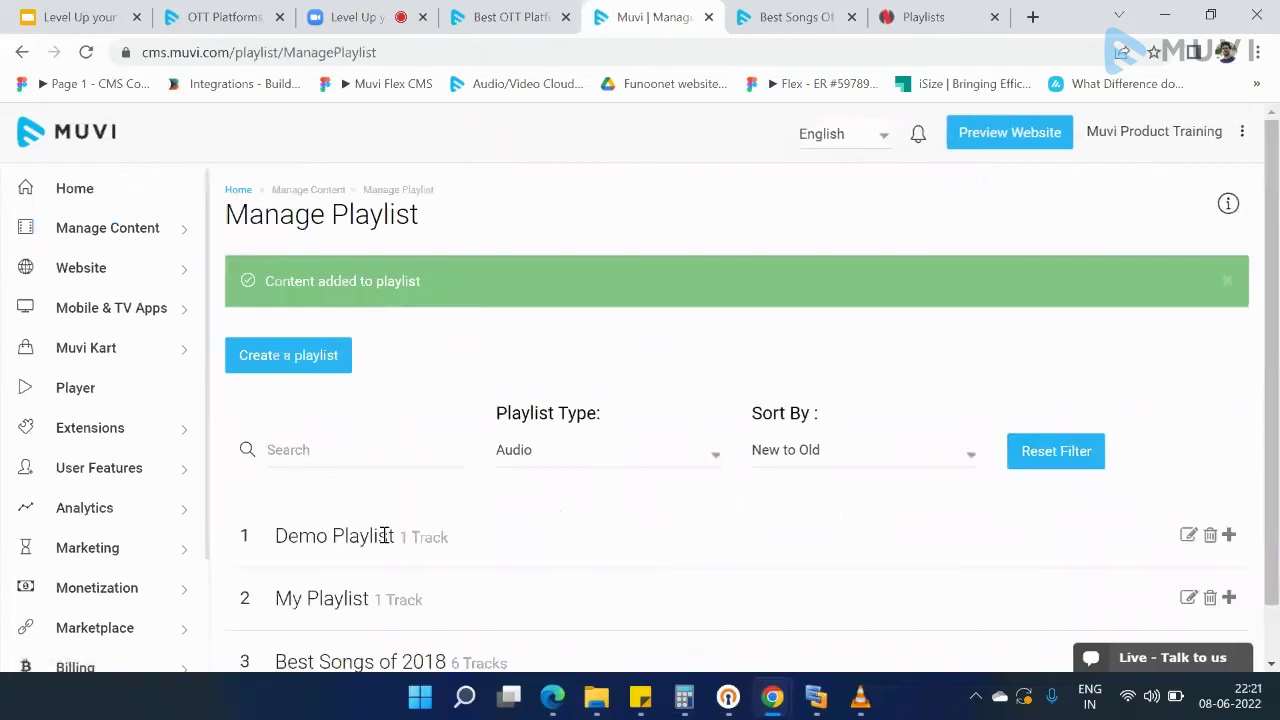
{"action": "scroll", "coordinate": [1276, 370], "scroll_direction": "down", "scroll_amount": 1}
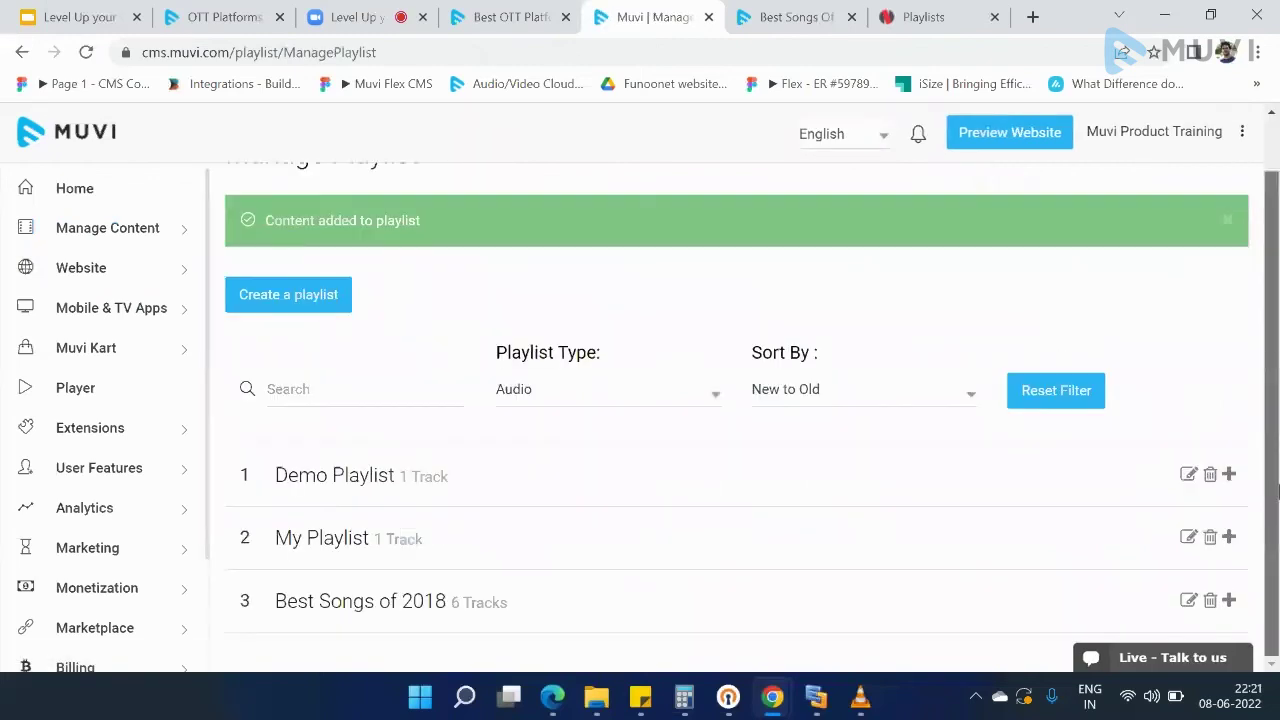
- Expand Demo Playlist to check which track it contains, and collapse it again
{"action": "left_click", "coordinate": [1229, 476]}
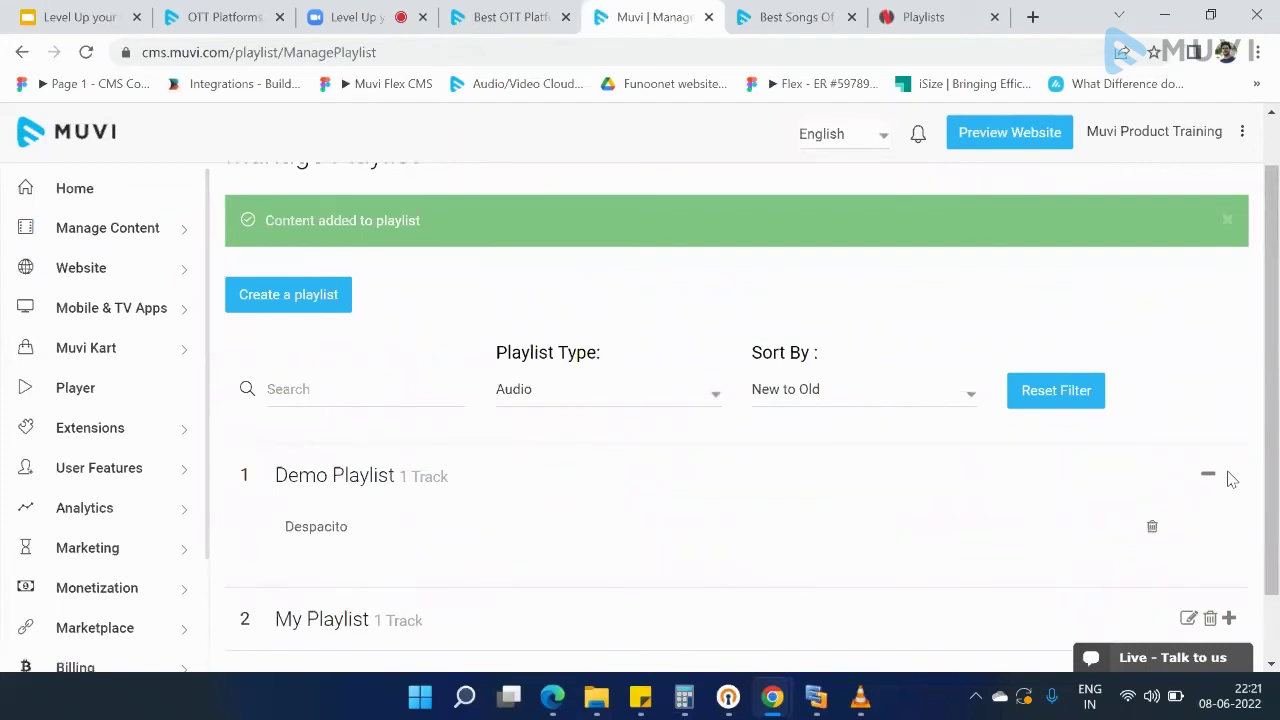
{"action": "left_click", "coordinate": [1207, 476]}
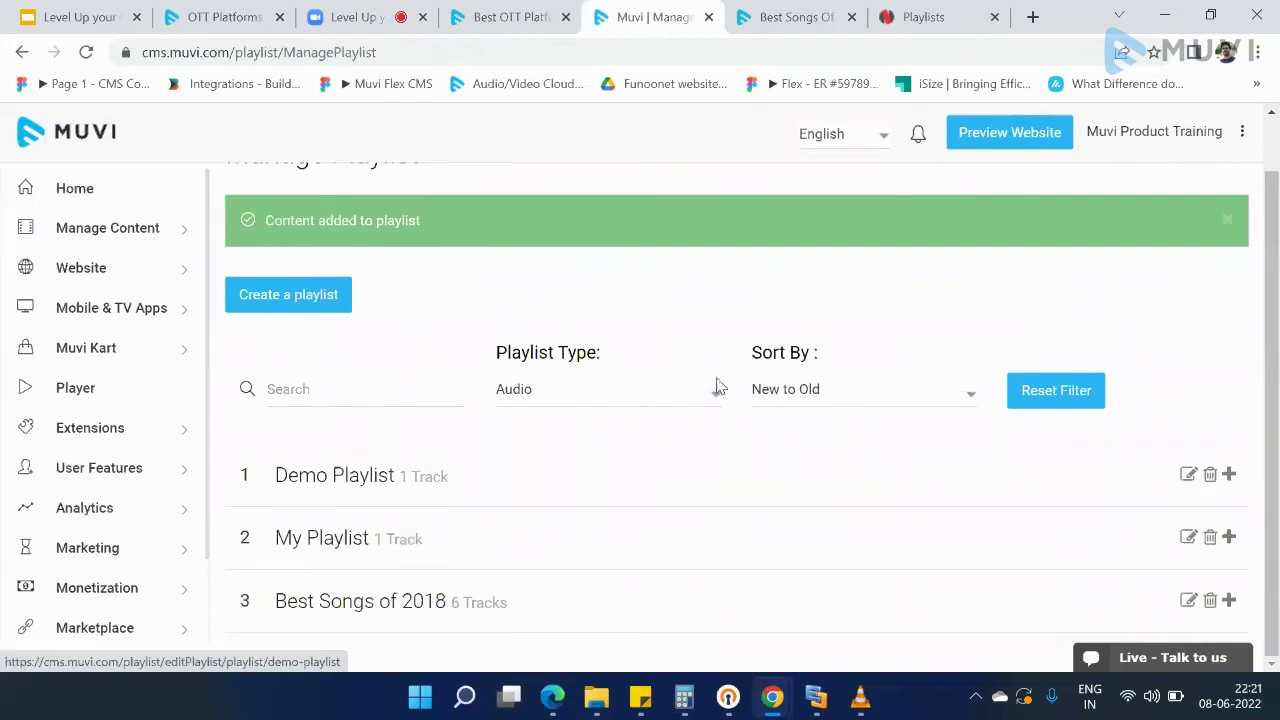
- Filter the playlists to Video and reorder Best Movies as City Hunter, Spider-Man, Pushpa the Rise, Avengers, Angry Birds 2
{"action": "left_click", "coordinate": [682, 398]}
{"action": "left_click", "coordinate": [637, 434]}
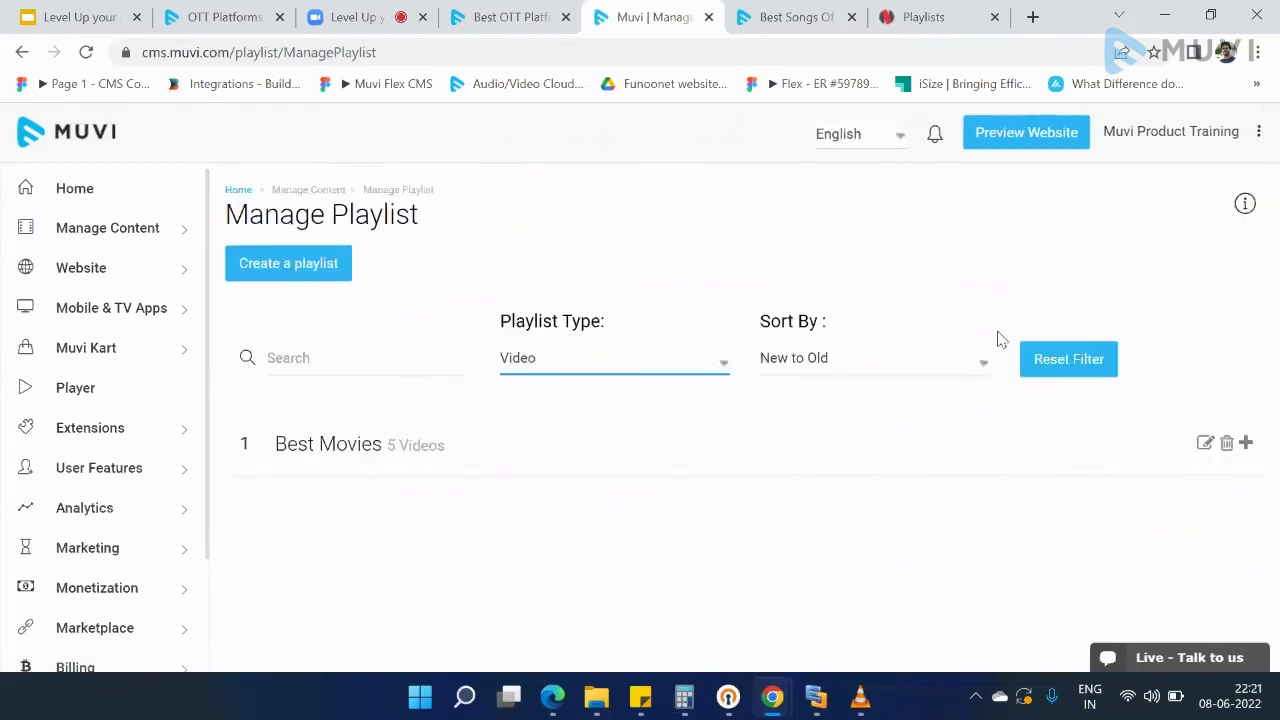
{"action": "left_click", "coordinate": [1246, 444]}
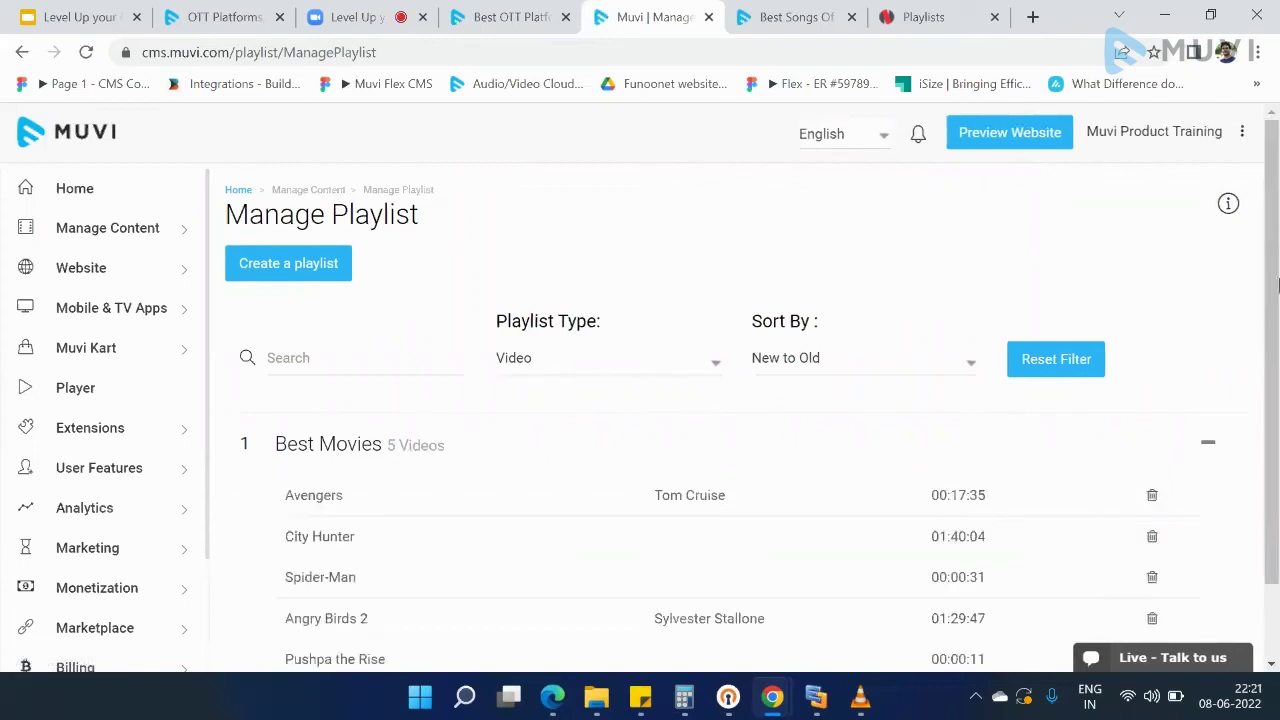
{"action": "scroll", "coordinate": [1276, 375], "scroll_direction": "down", "scroll_amount": 1}
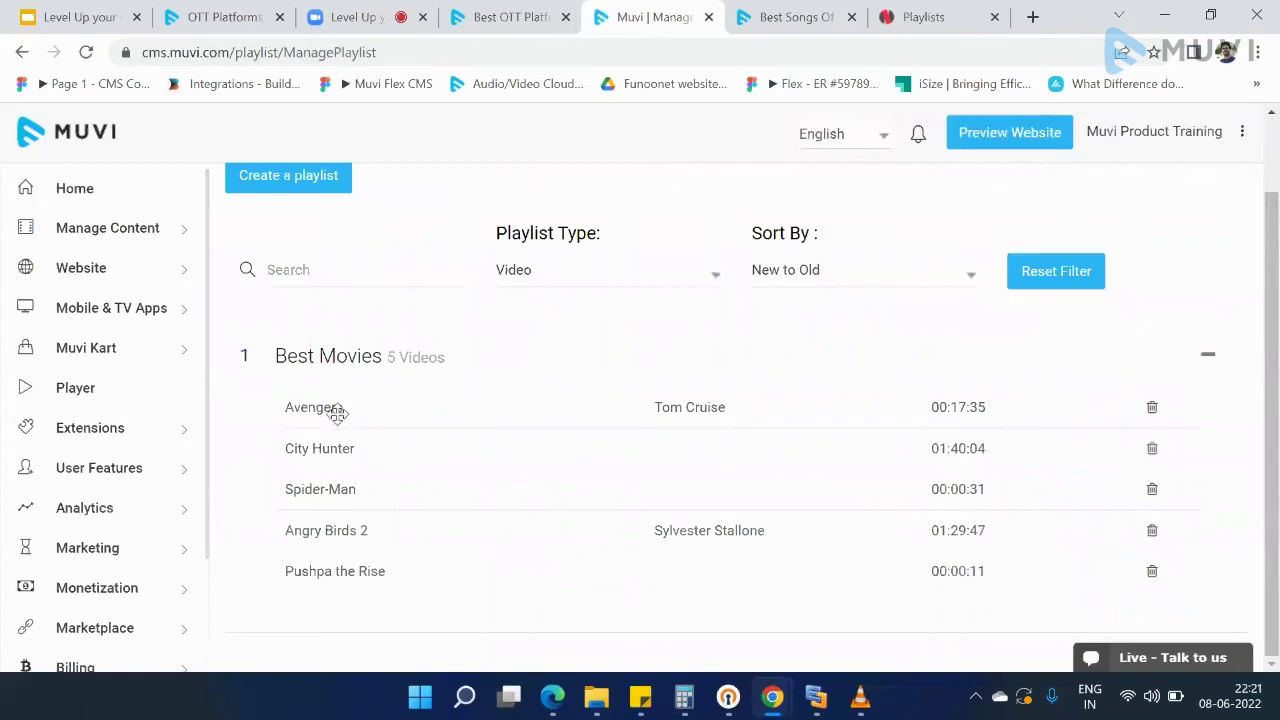
{"action": "left_click_drag", "start_coordinate": [336, 412], "coordinate": [334, 505]}
{"action": "left_click_drag", "start_coordinate": [334, 568], "coordinate": [333, 452]}
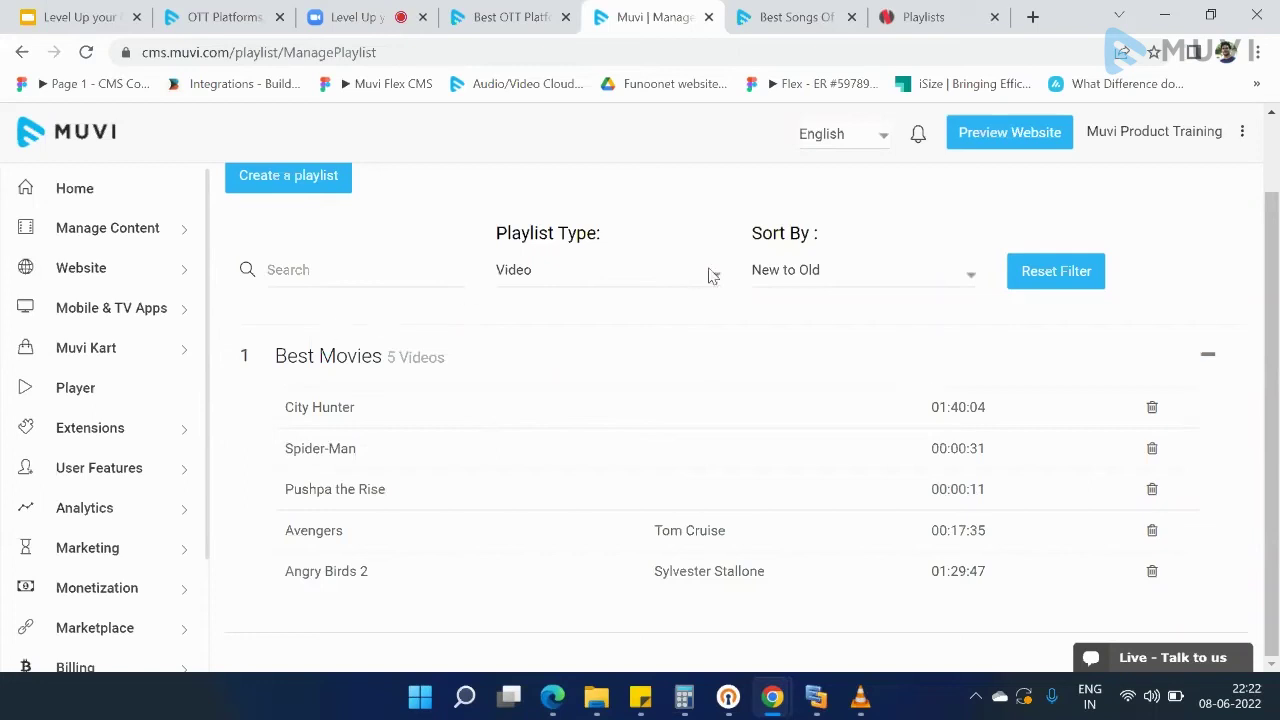
- Switch to the Best Songs of 2018 page on the website, hide the play queue, and examine the playlist's details and tracklist
{"action": "left_click", "coordinate": [787, 17]}
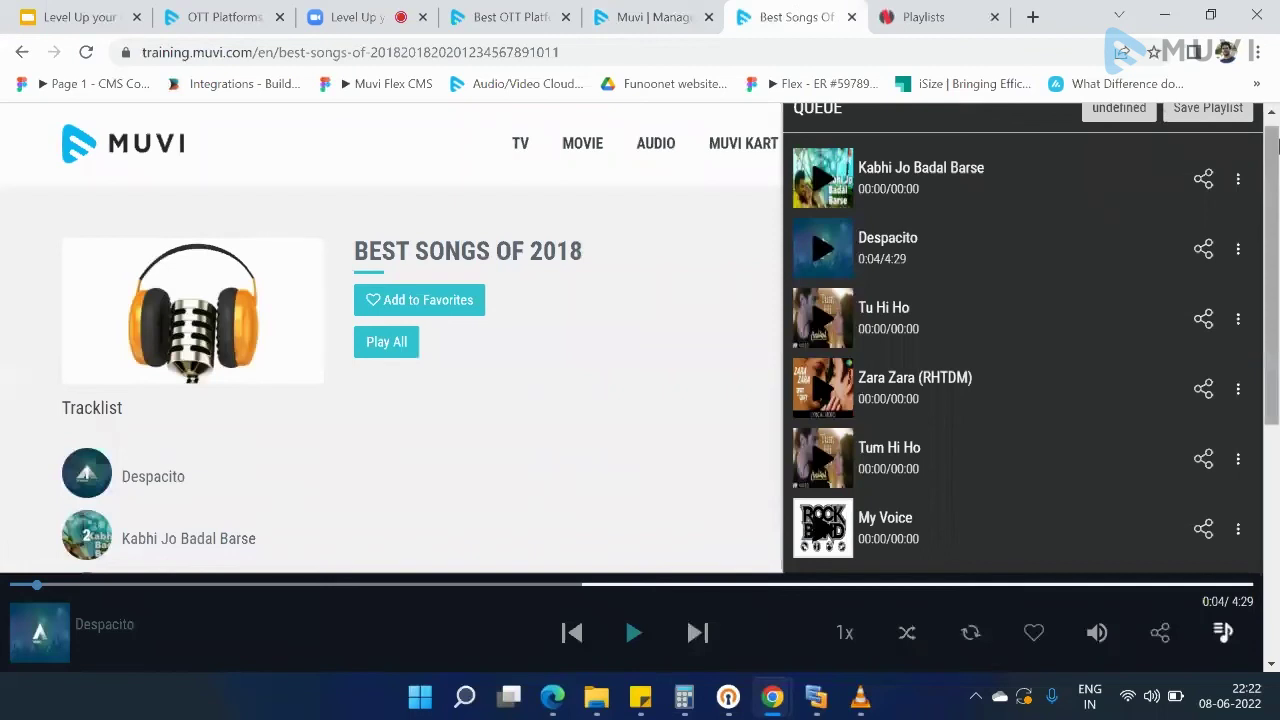
{"action": "left_click", "coordinate": [1222, 632]}
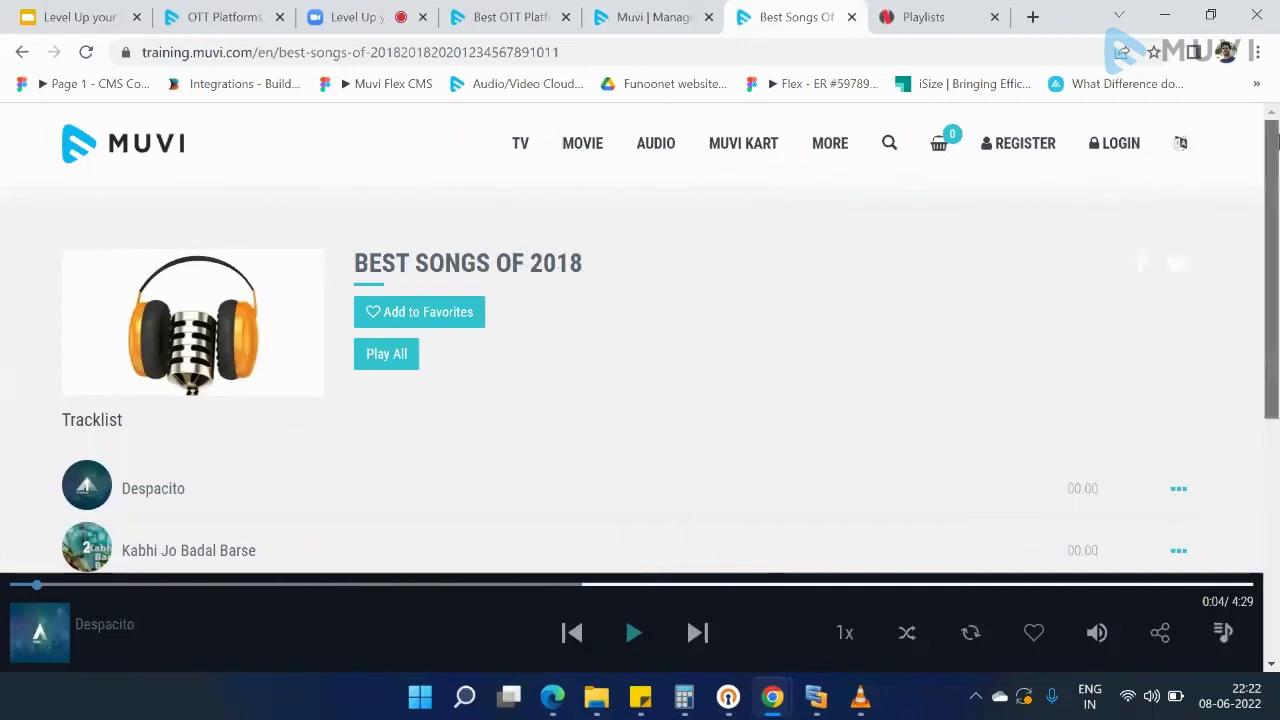
{"action": "scroll", "coordinate": [1276, 143], "scroll_direction": "down", "scroll_amount": 5}
{"action": "scroll", "coordinate": [1277, 200], "scroll_direction": "up", "scroll_amount": 3}
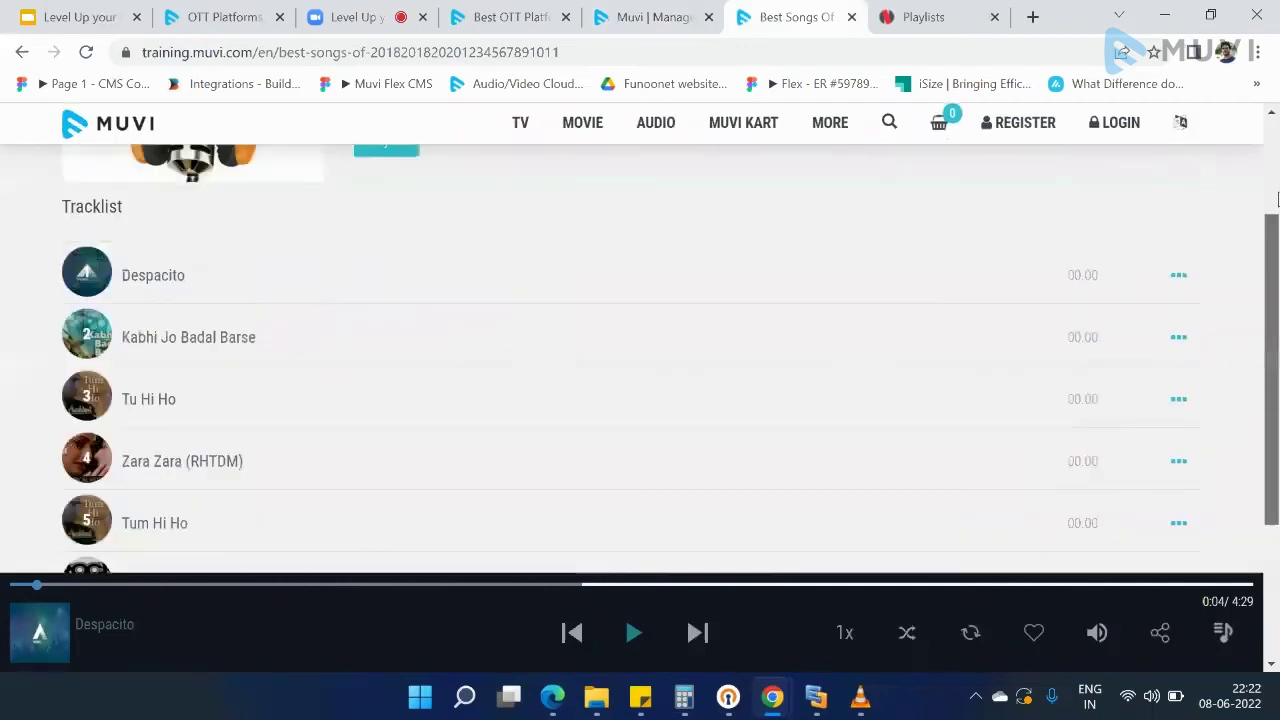
{"action": "scroll", "coordinate": [1277, 200], "scroll_direction": "up", "scroll_amount": 2}
{"action": "scroll", "coordinate": [1277, 200], "scroll_direction": "down", "scroll_amount": 1}
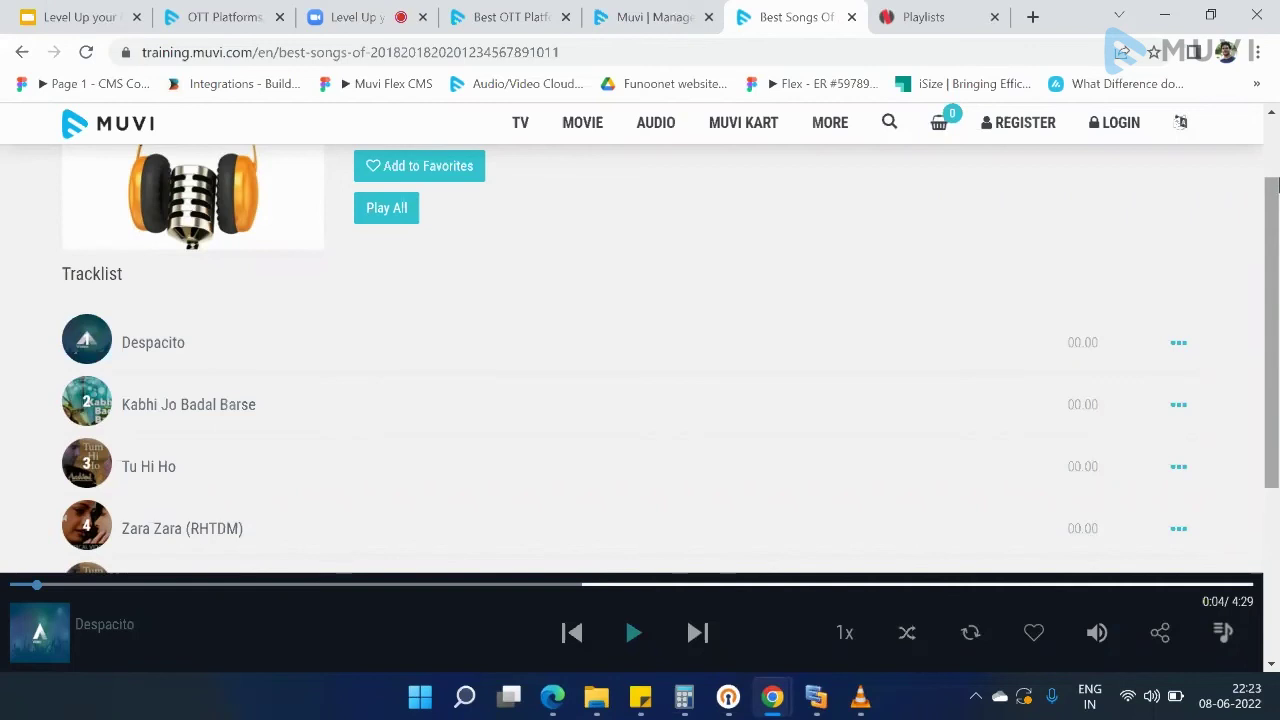
{"action": "scroll", "coordinate": [1272, 103], "scroll_direction": "down", "scroll_amount": 3}
{"action": "scroll", "coordinate": [1272, 103], "scroll_direction": "up", "scroll_amount": 5}
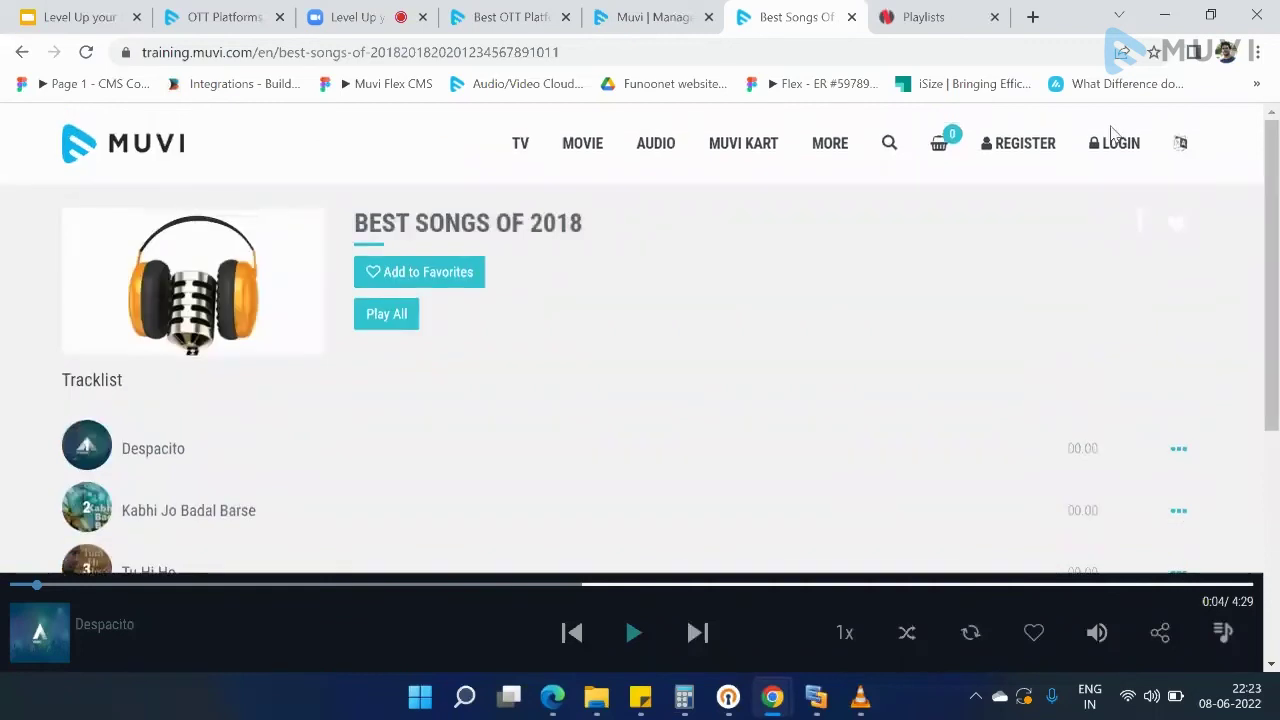
{"action": "scroll", "coordinate": [345, 300], "scroll_direction": "up", "scroll_amount": 1}
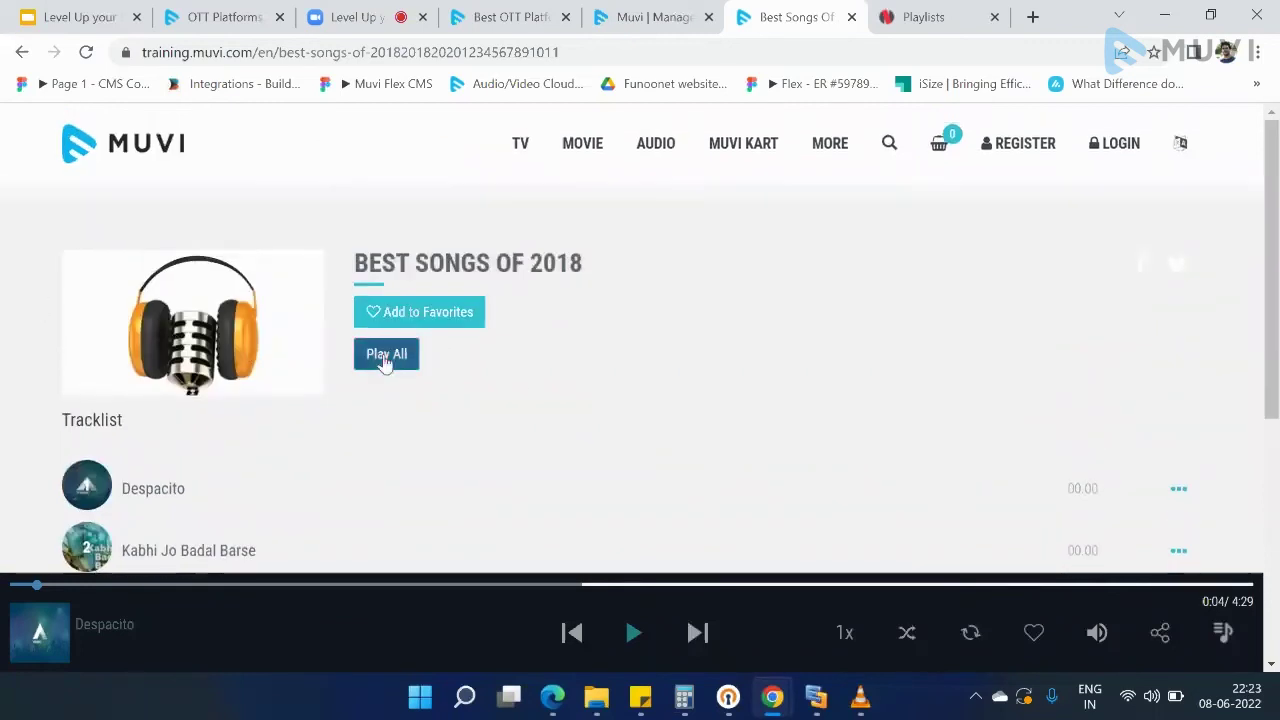
- Start playback of Best Songs of 2018, skip forward to Tu Hi Ho, and pause it
{"action": "left_click", "coordinate": [631, 634]}
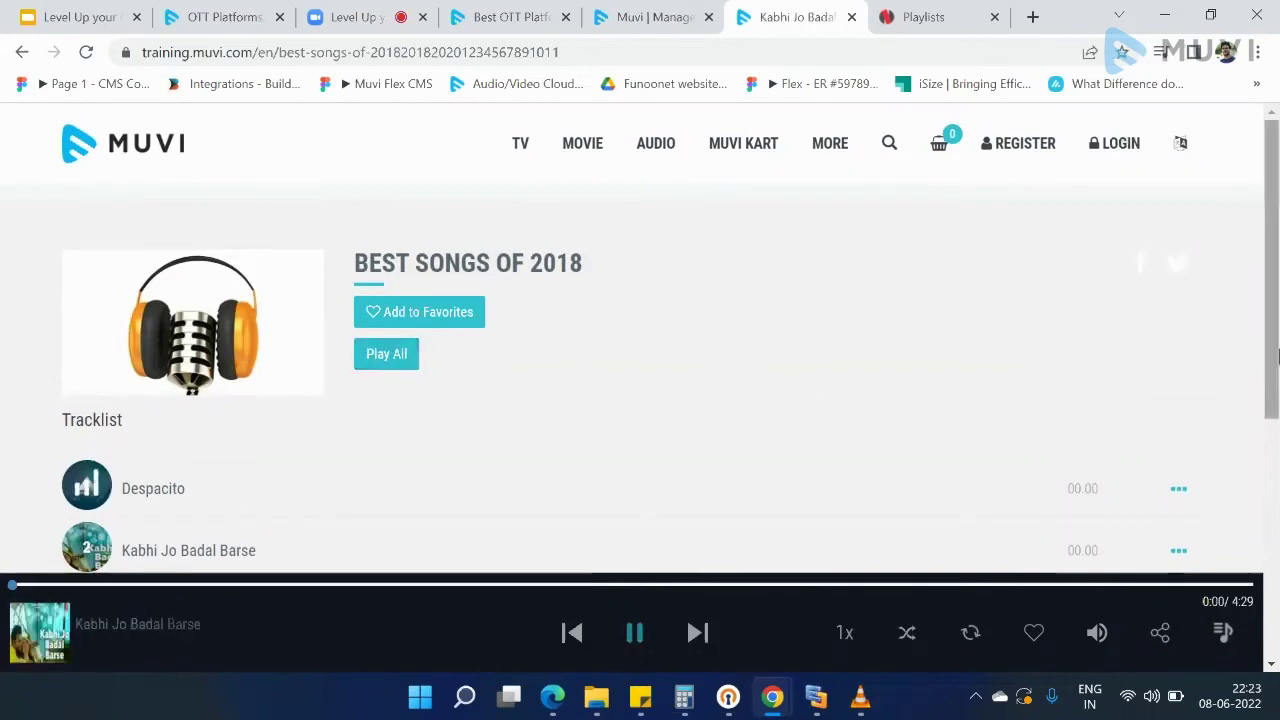
{"action": "scroll", "coordinate": [1270, 355], "scroll_direction": "down", "scroll_amount": 1}
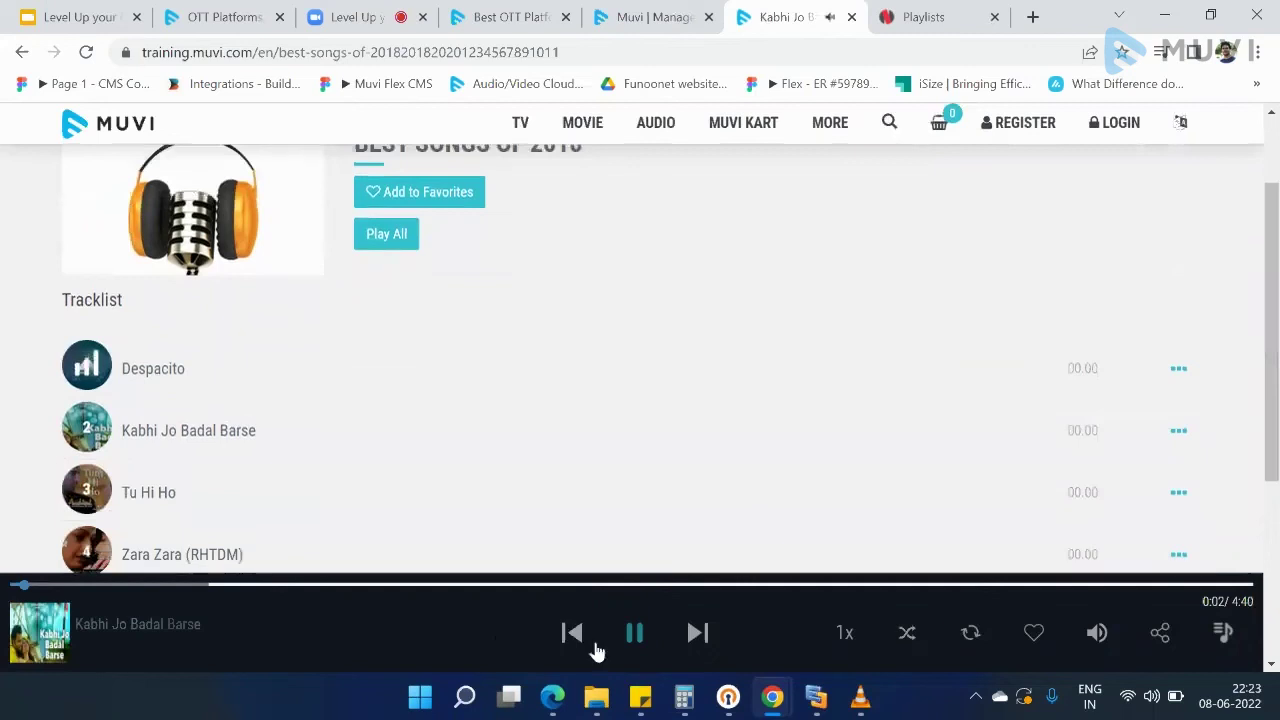
{"action": "scroll", "coordinate": [730, 640], "scroll_direction": "down", "scroll_amount": 1}
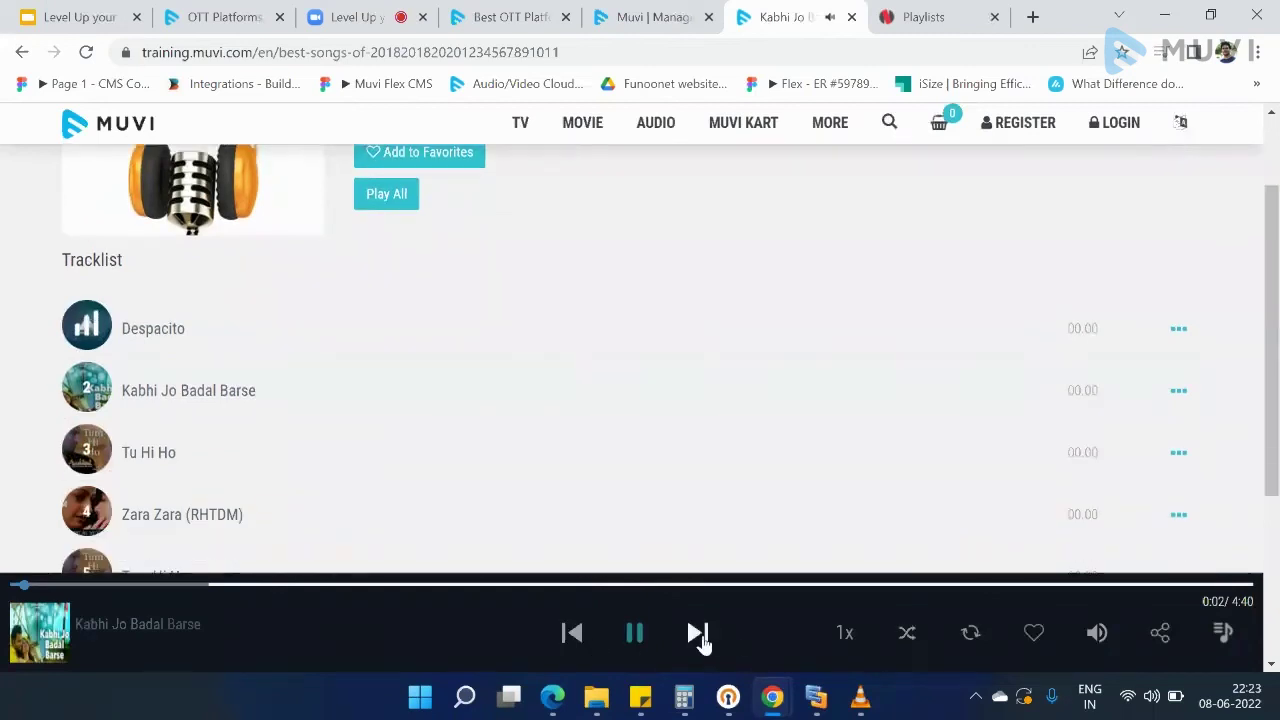
{"action": "left_click", "coordinate": [697, 634]}
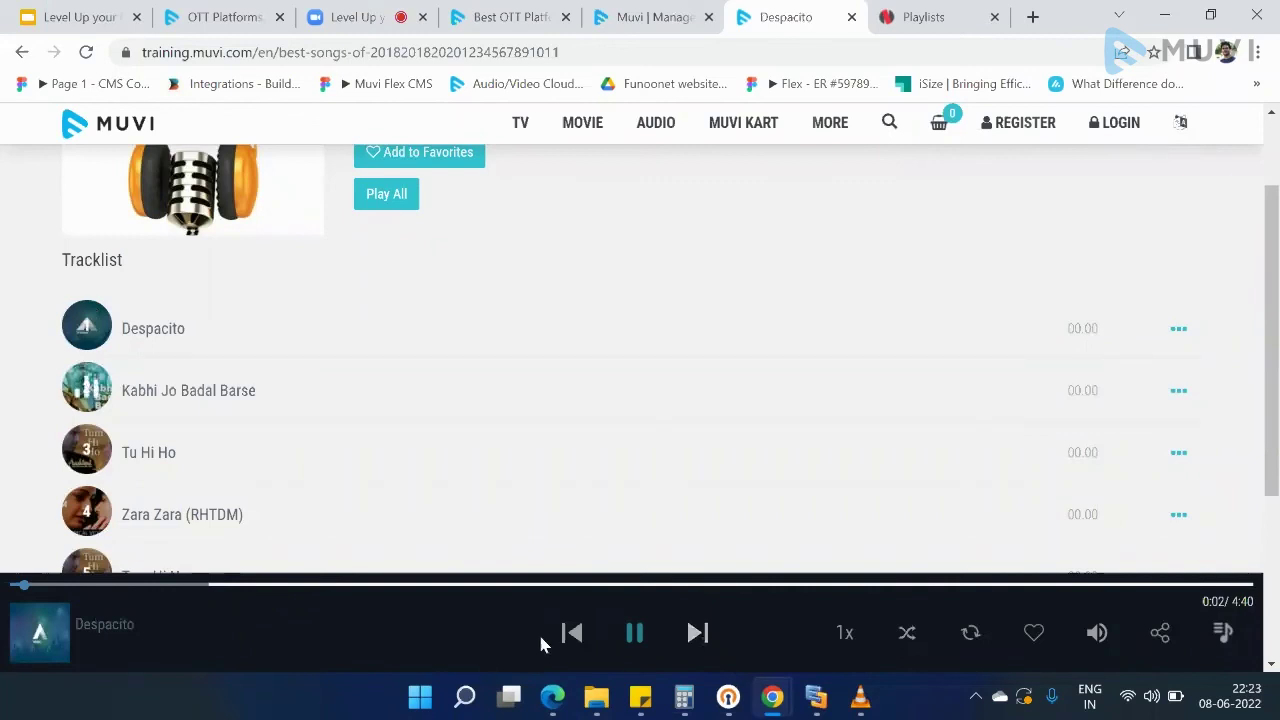
{"action": "left_click", "coordinate": [700, 633]}
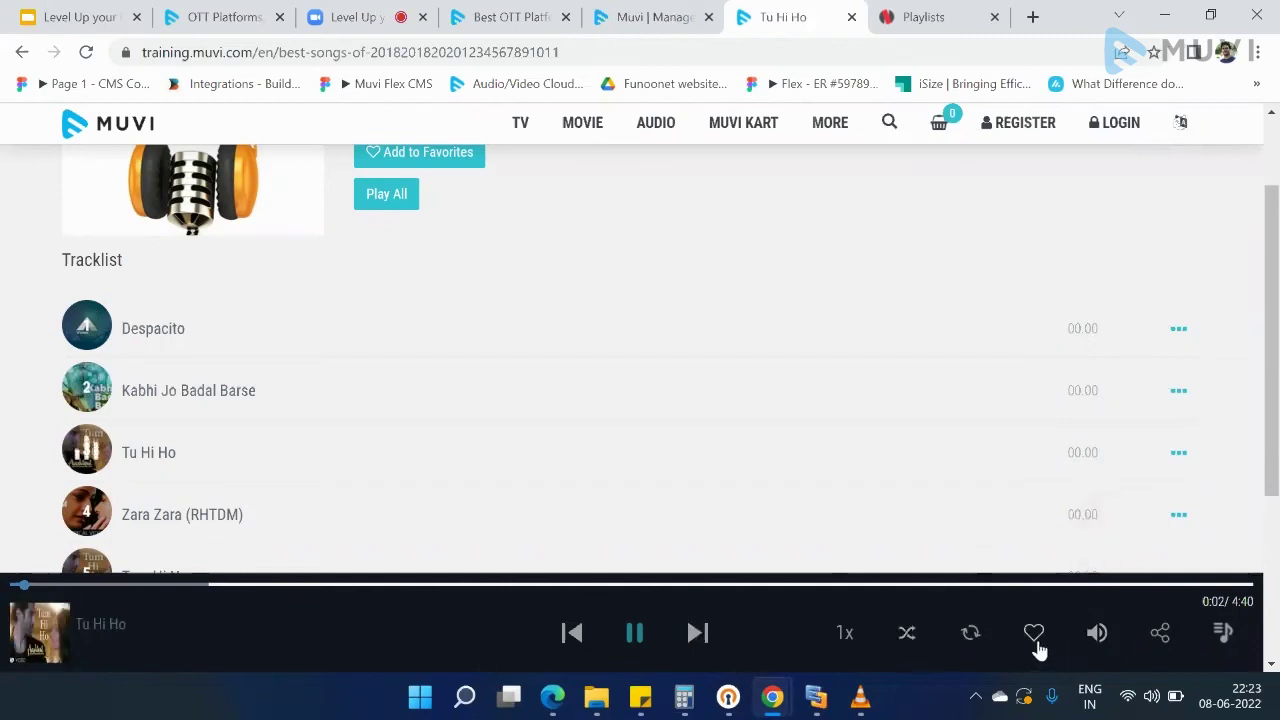
{"action": "left_click", "coordinate": [634, 645]}
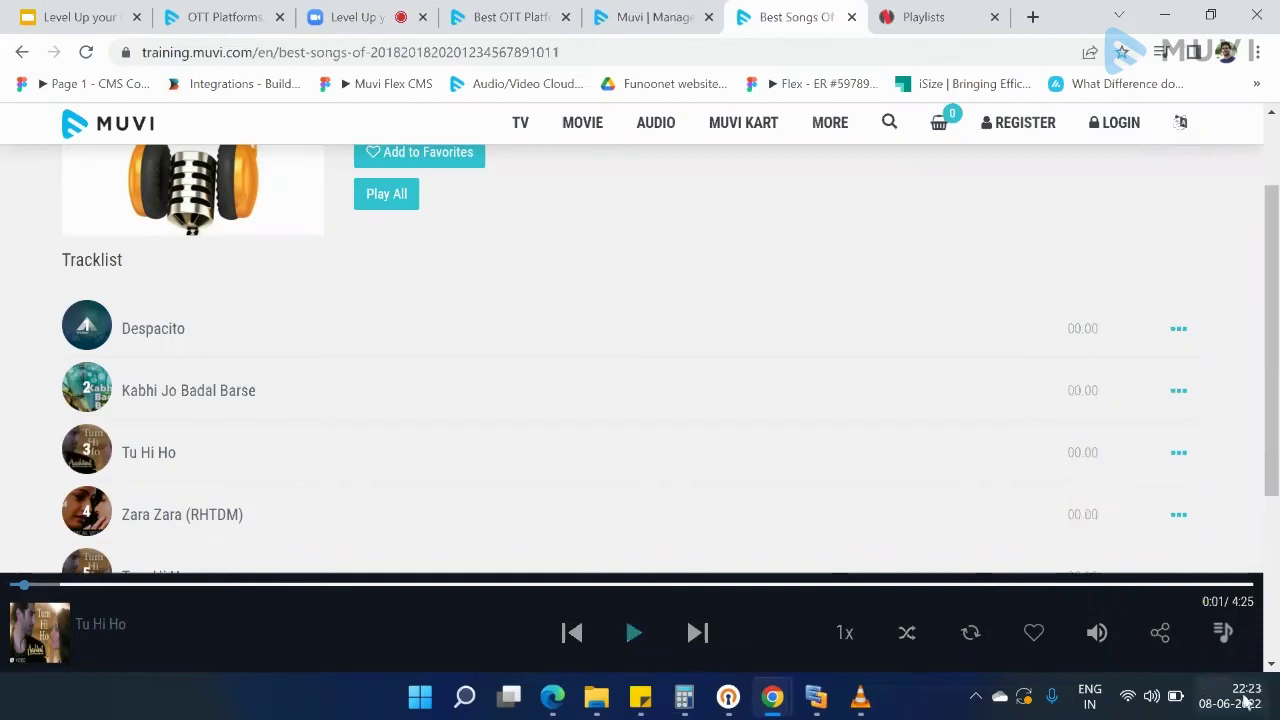
- View the share options of the current track and of Despacito in the play queue, and open the queue's Save Playlist option
{"action": "left_click", "coordinate": [1163, 638]}
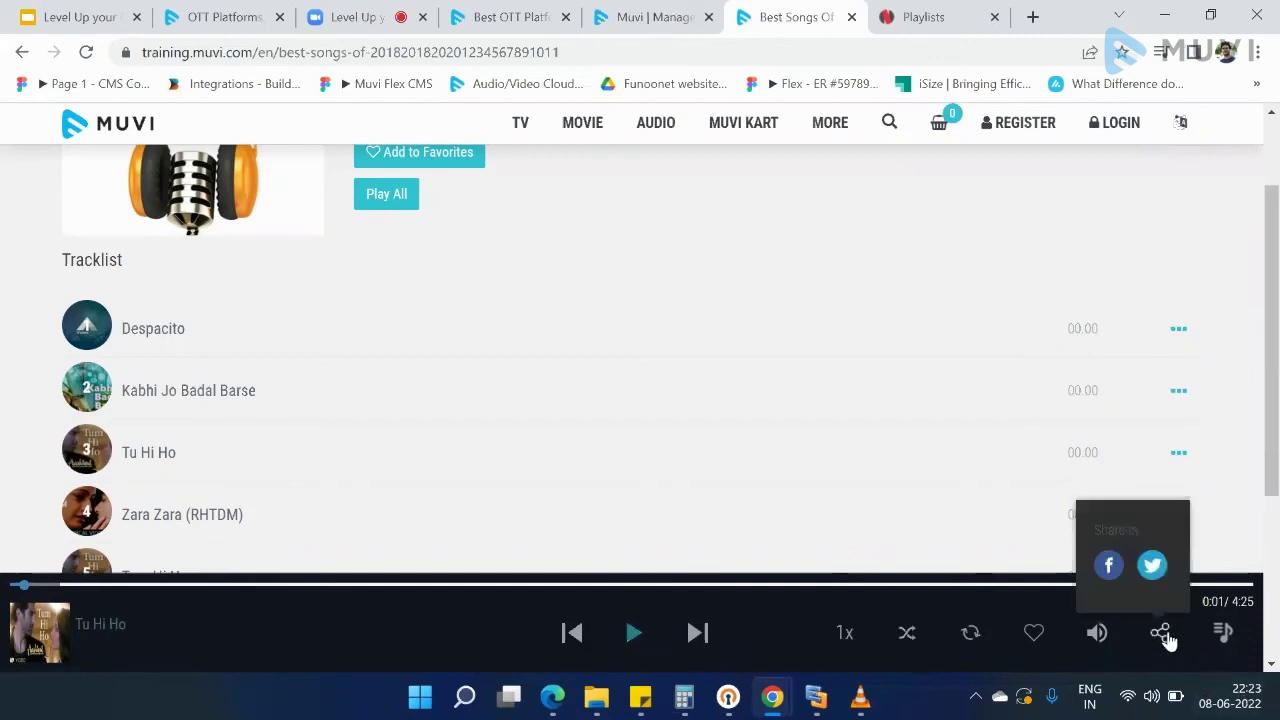
{"action": "left_click", "coordinate": [1222, 634]}
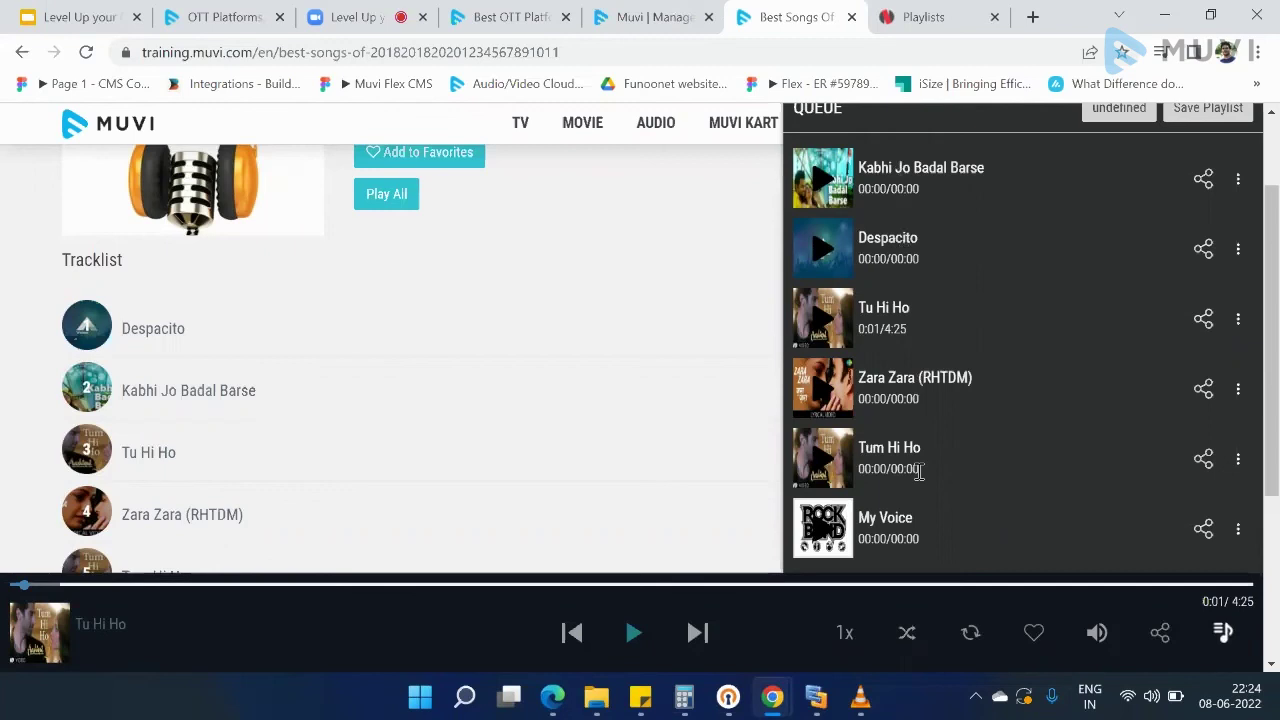
{"action": "left_click", "coordinate": [1205, 250]}
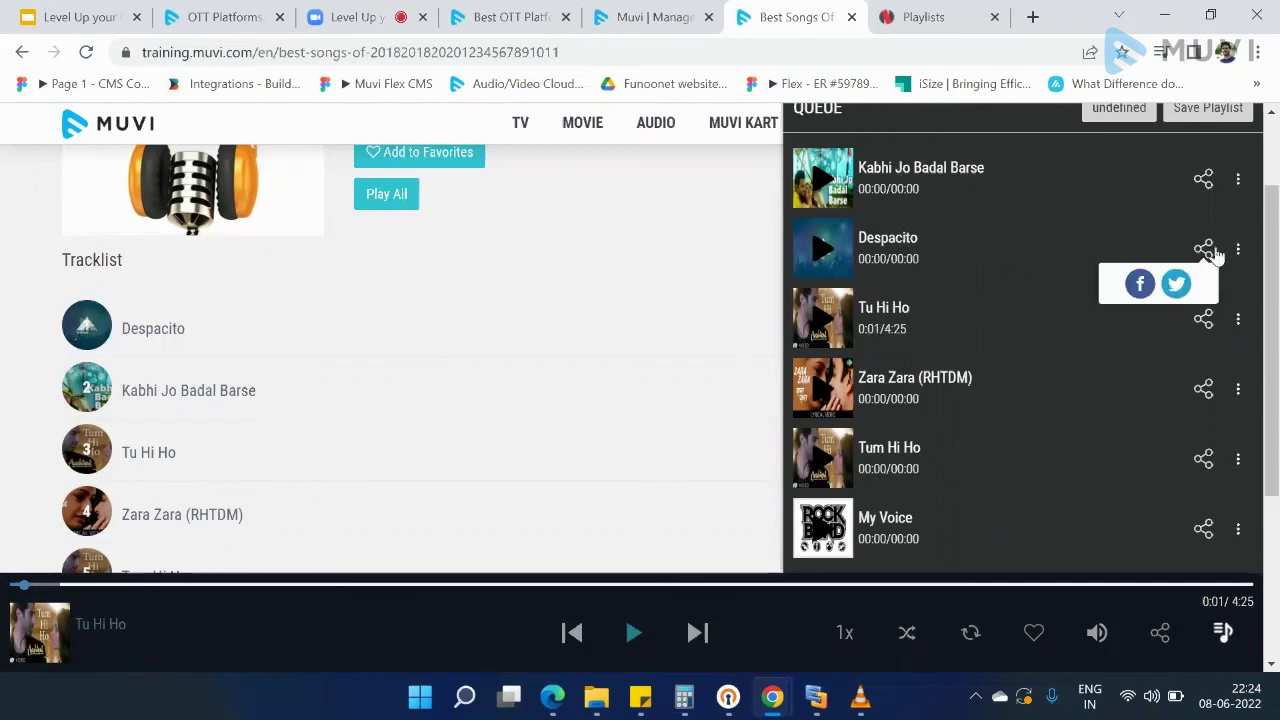
{"action": "left_click", "coordinate": [1273, 117]}
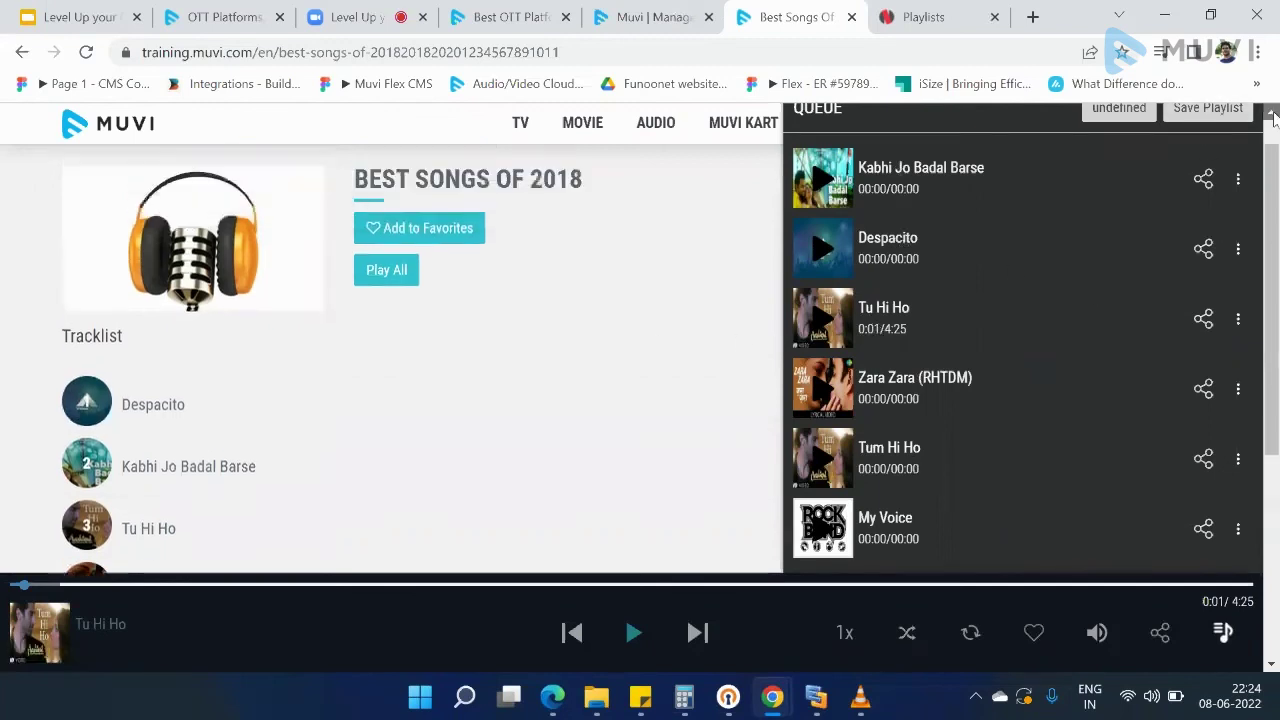
{"action": "left_click", "coordinate": [1208, 110]}
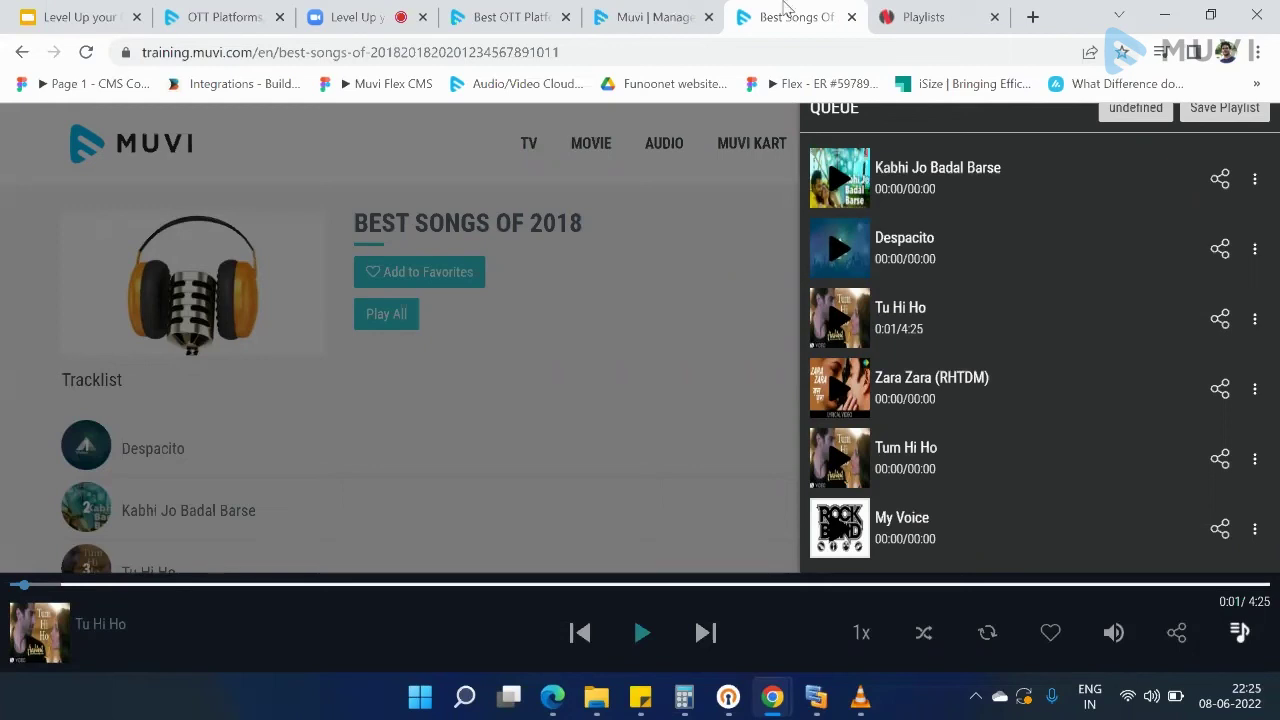
{"action": "left_click", "coordinate": [648, 12]}
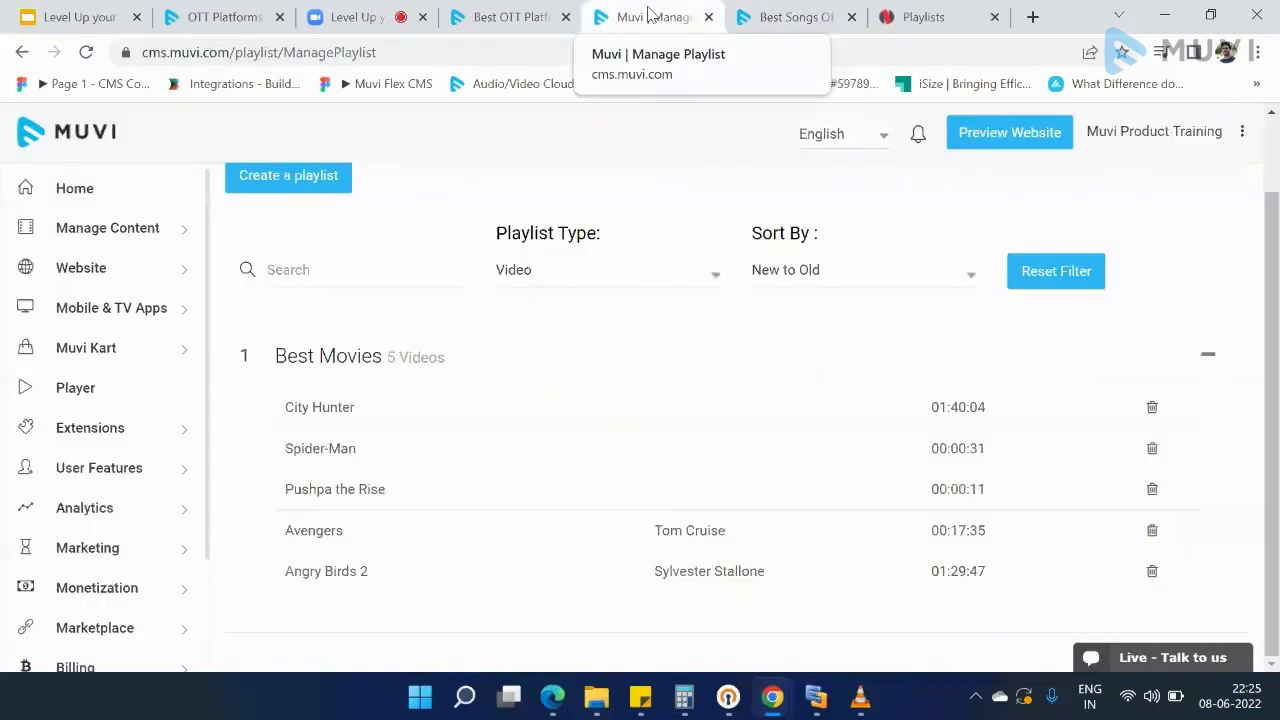
{"action": "left_click", "coordinate": [788, 18]}
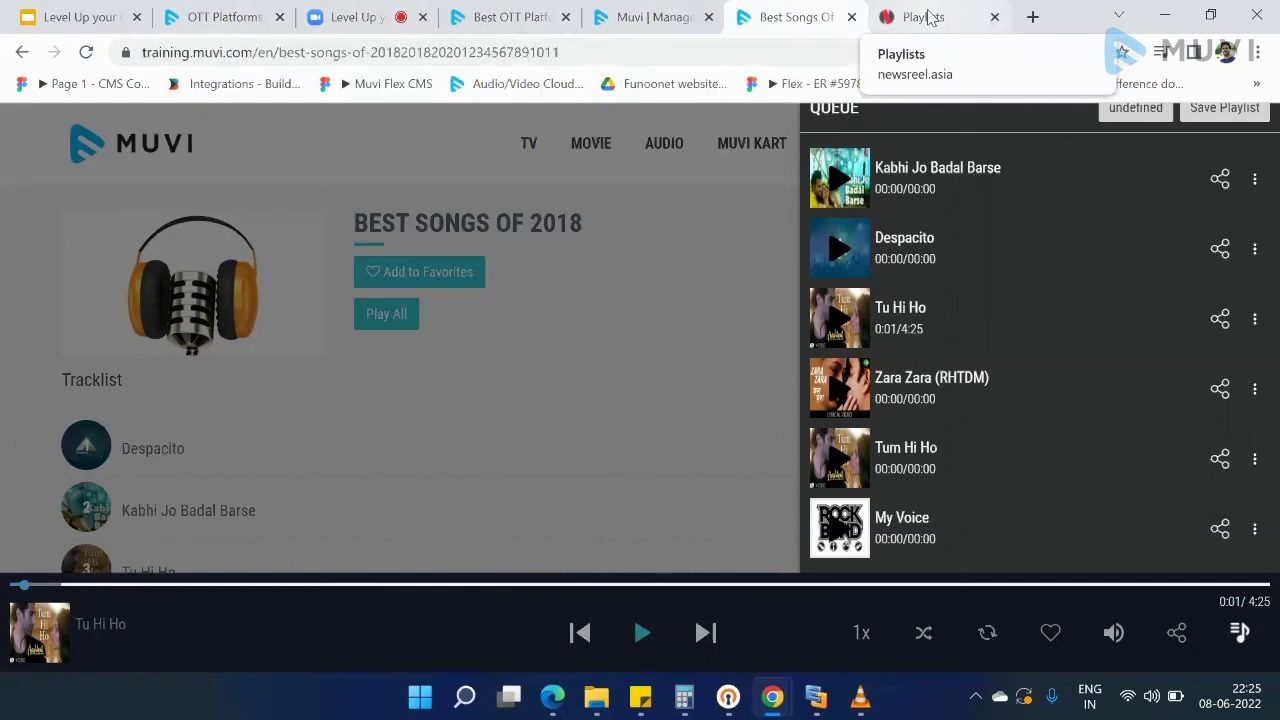
- Open the Muvi Flex product page from the Muvi website, go back to its admin area, and minimize the live chat
{"action": "left_click", "coordinate": [505, 17]}
{"action": "mouse_move", "coordinate": [866, 140]}
{"action": "mouse_move", "coordinate": [543, 134]}
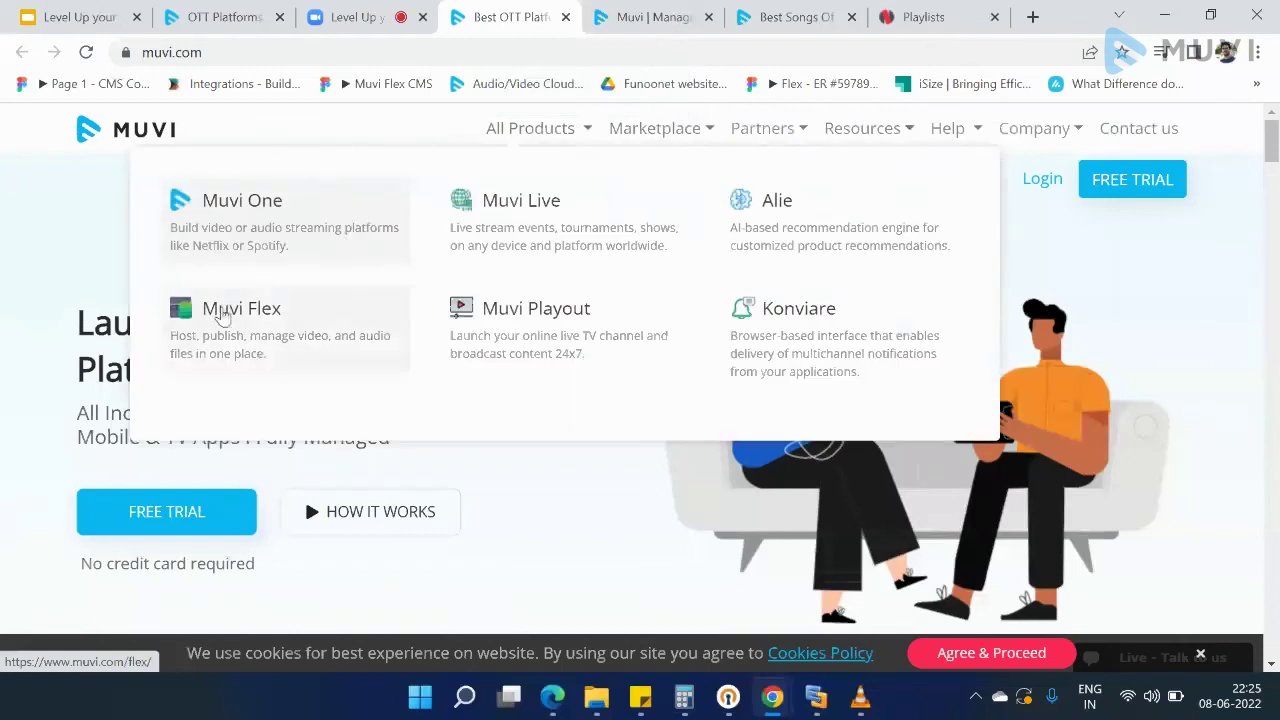
{"action": "left_click", "coordinate": [240, 337]}
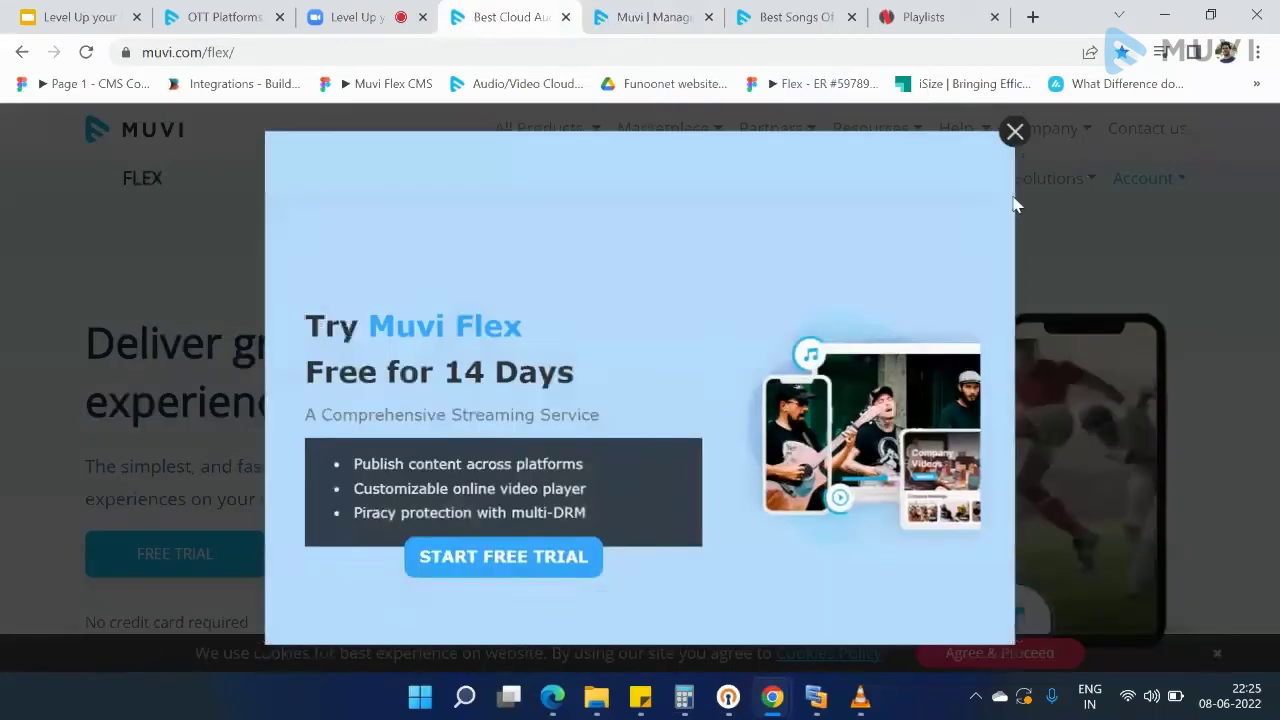
{"action": "left_click", "coordinate": [1150, 187]}
{"action": "left_click", "coordinate": [1125, 183]}
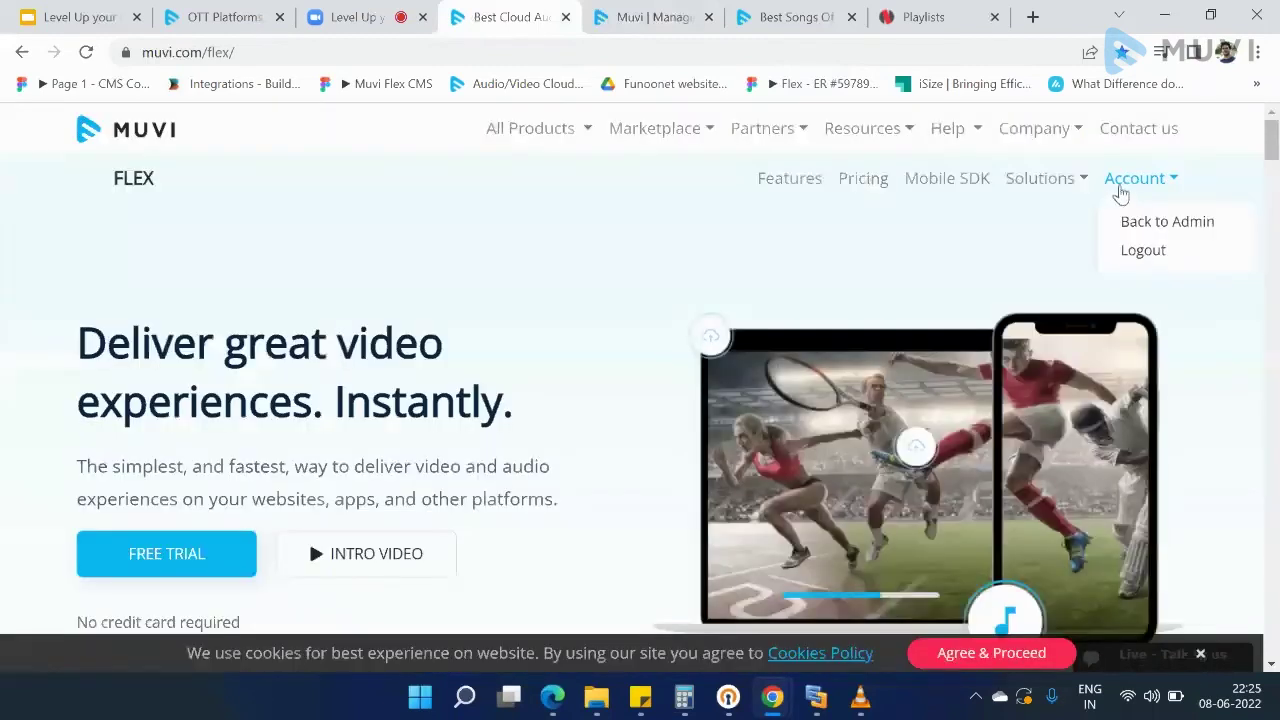
{"action": "left_click", "coordinate": [1155, 234]}
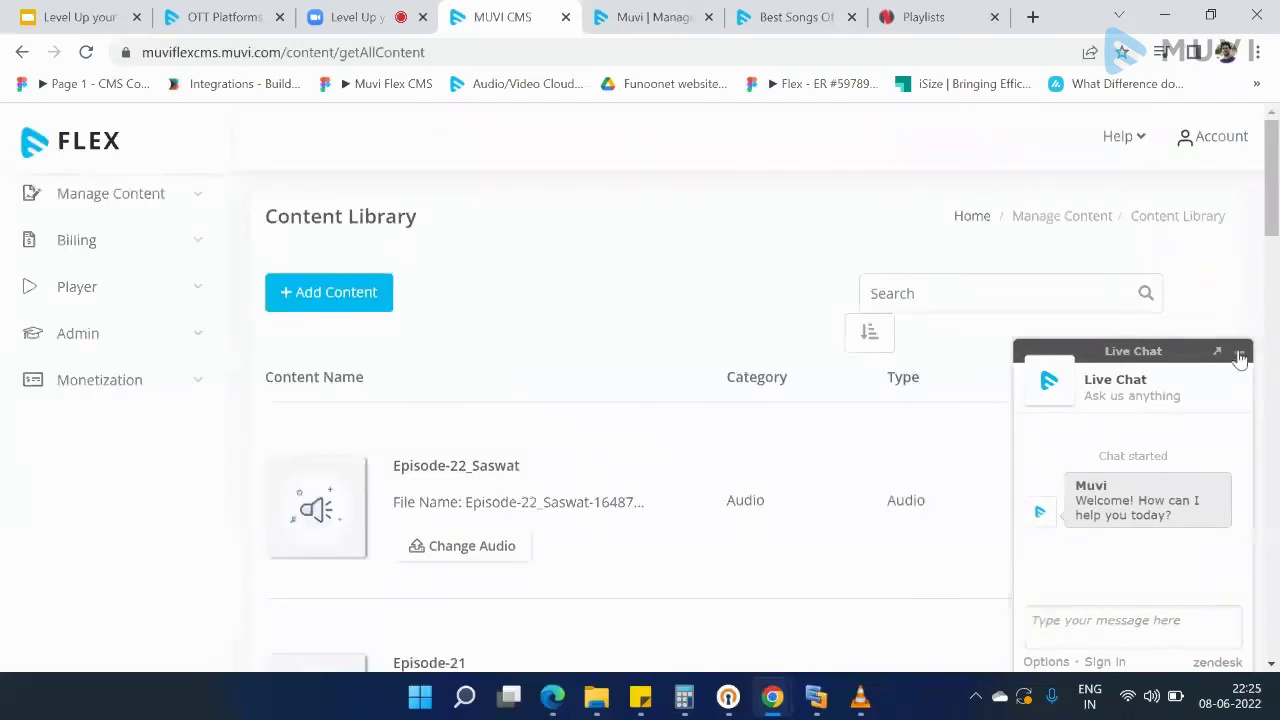
{"action": "left_click", "coordinate": [1240, 356]}
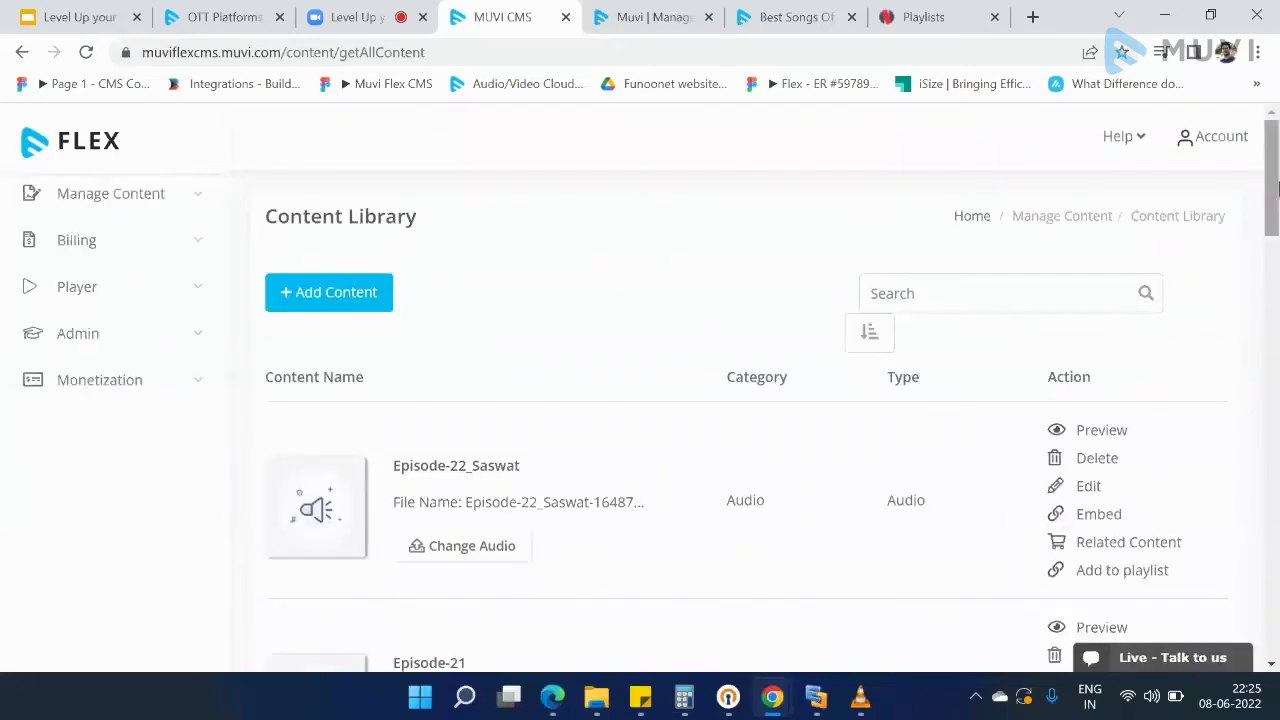
- Open the Playlist Library in Muvi Flex and examine the listed playlists with their types and available actions
{"action": "left_click", "coordinate": [150, 198]}
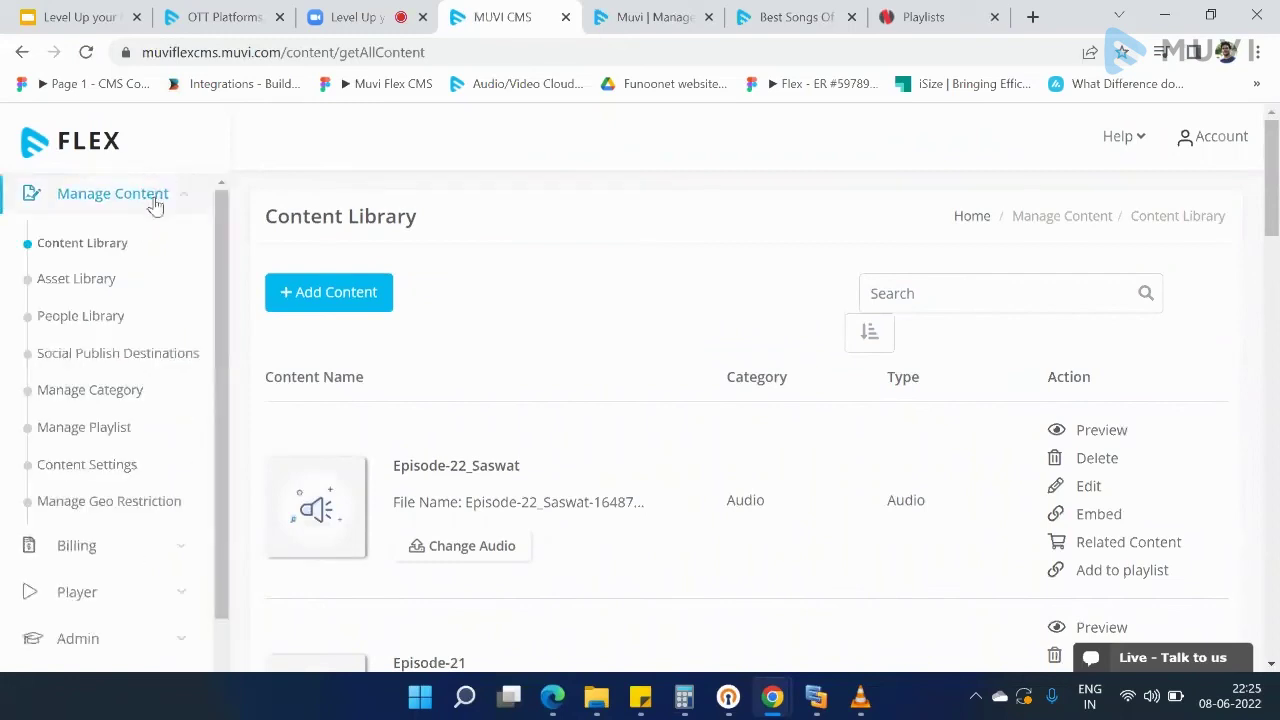
{"action": "left_click", "coordinate": [155, 200]}
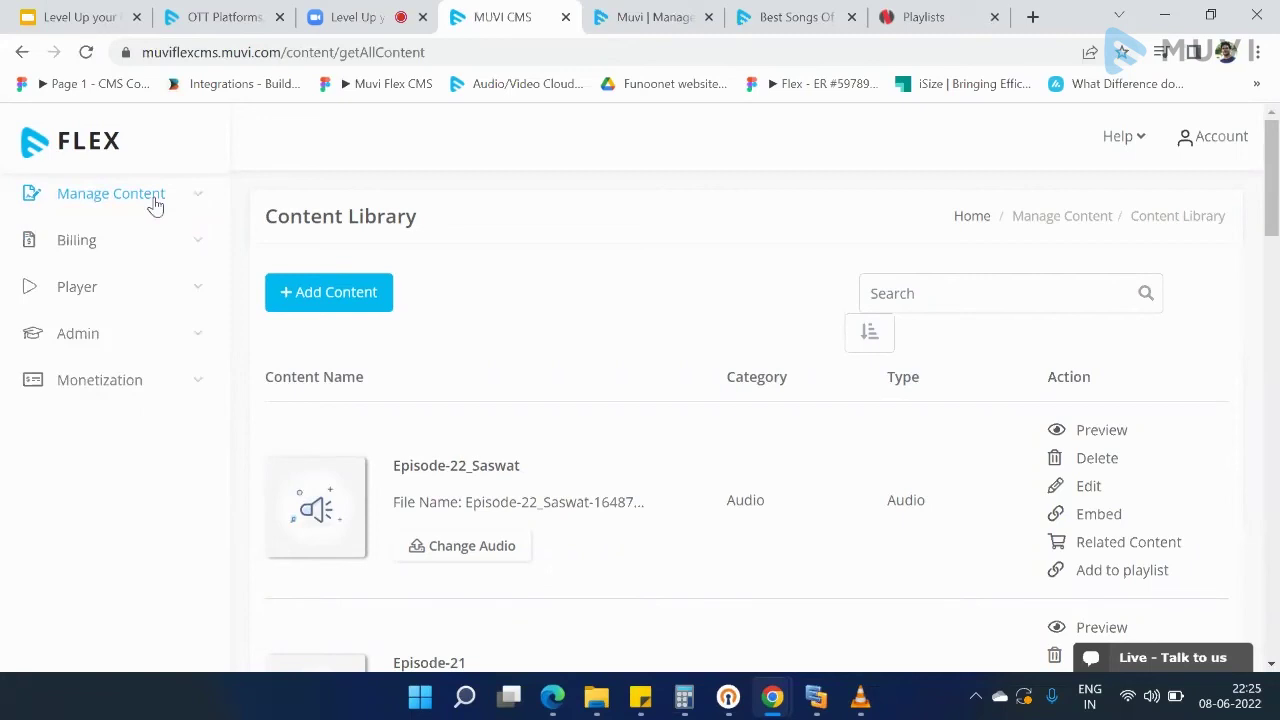
{"action": "left_click", "coordinate": [155, 200]}
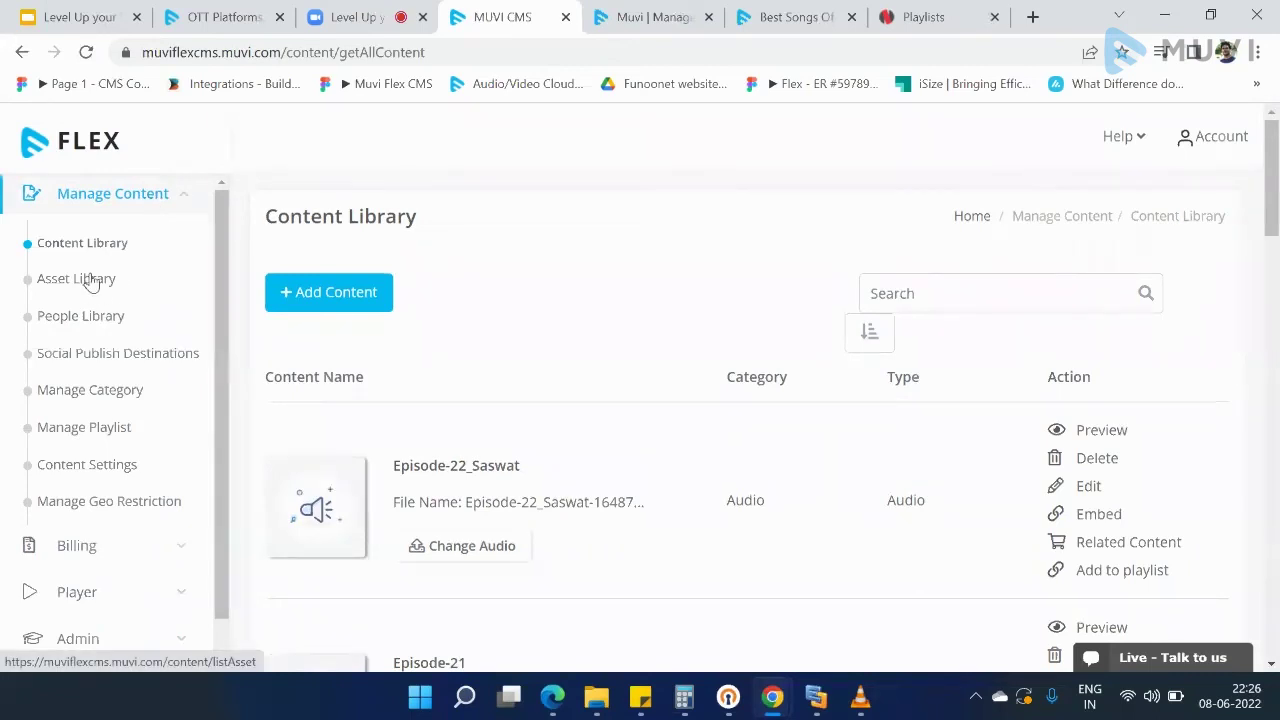
{"action": "left_click", "coordinate": [84, 428]}
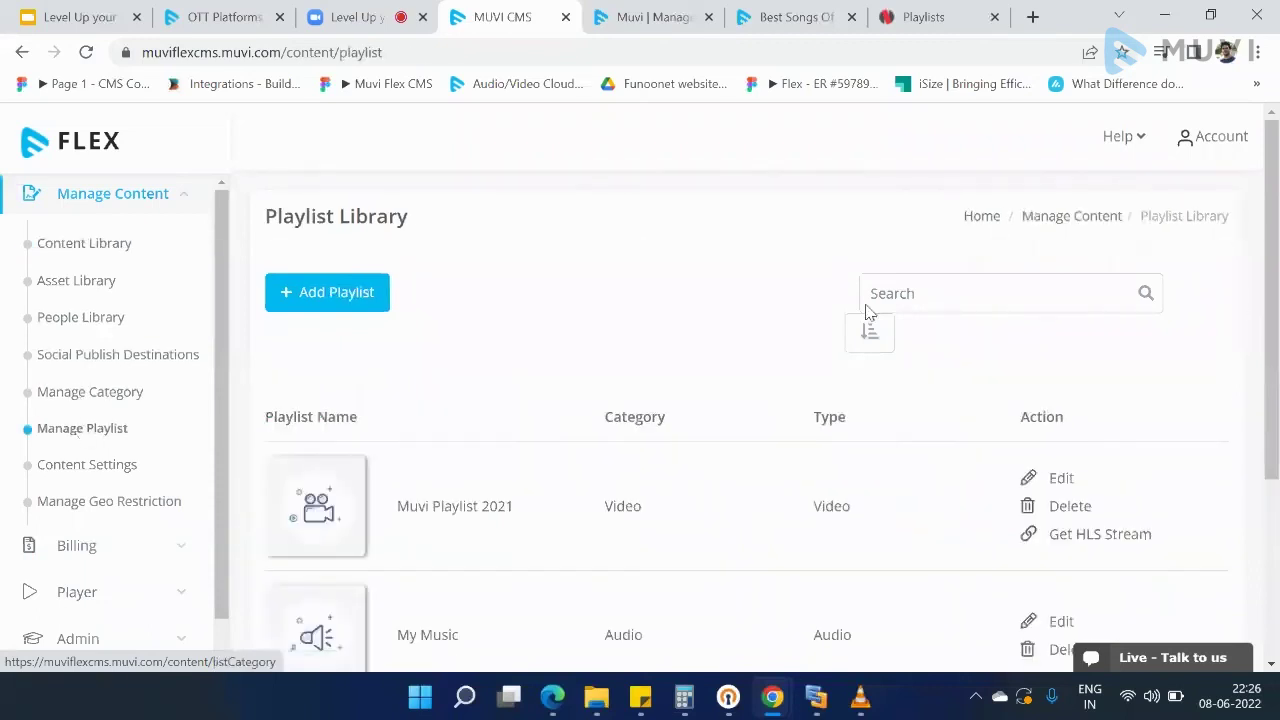
{"action": "left_click_drag", "start_coordinate": [1268, 303], "coordinate": [1276, 388]}
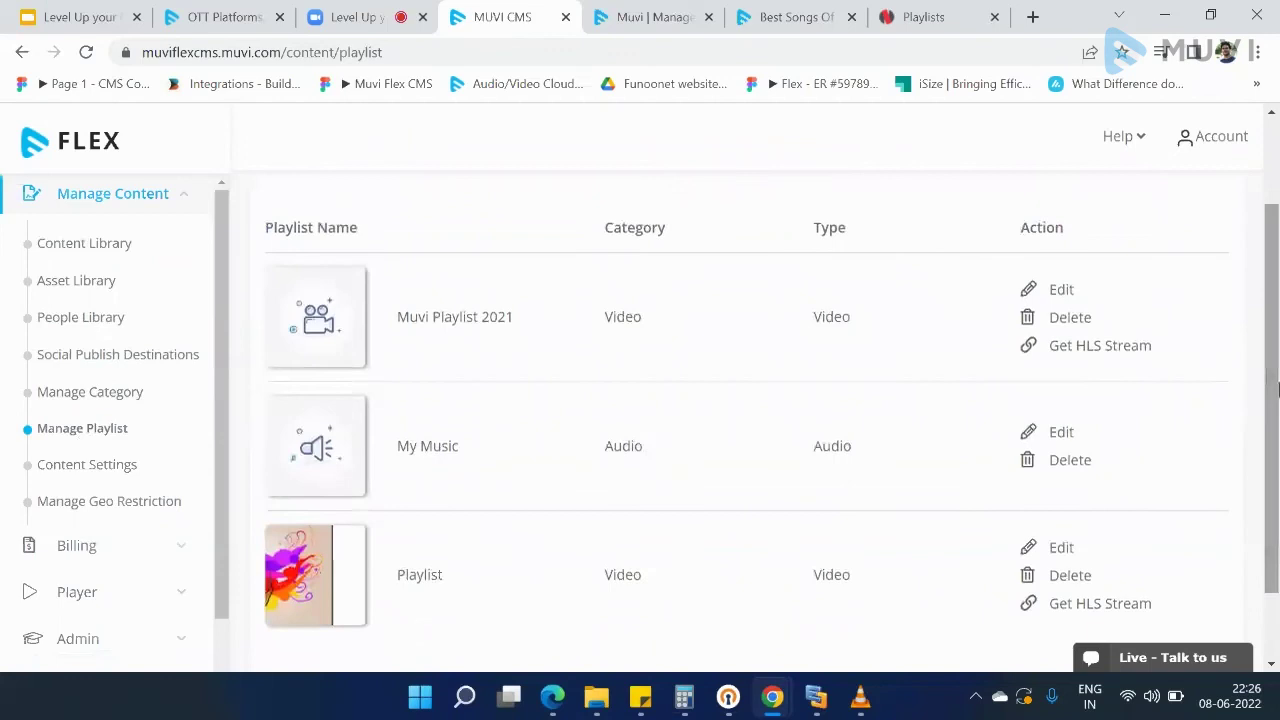
- Get the HLS stream URLs of Muvi Playlist 2021 and copy its M3U URL
{"action": "left_click", "coordinate": [1100, 347]}
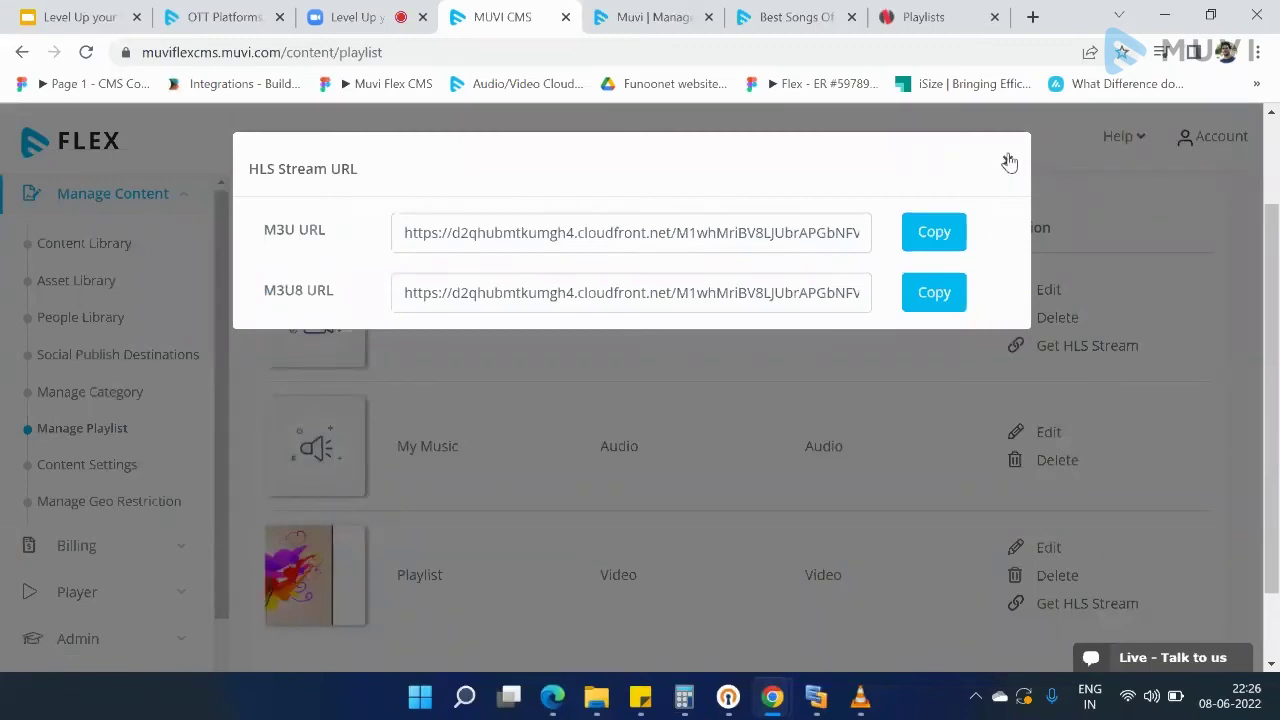
{"action": "left_click", "coordinate": [932, 234]}
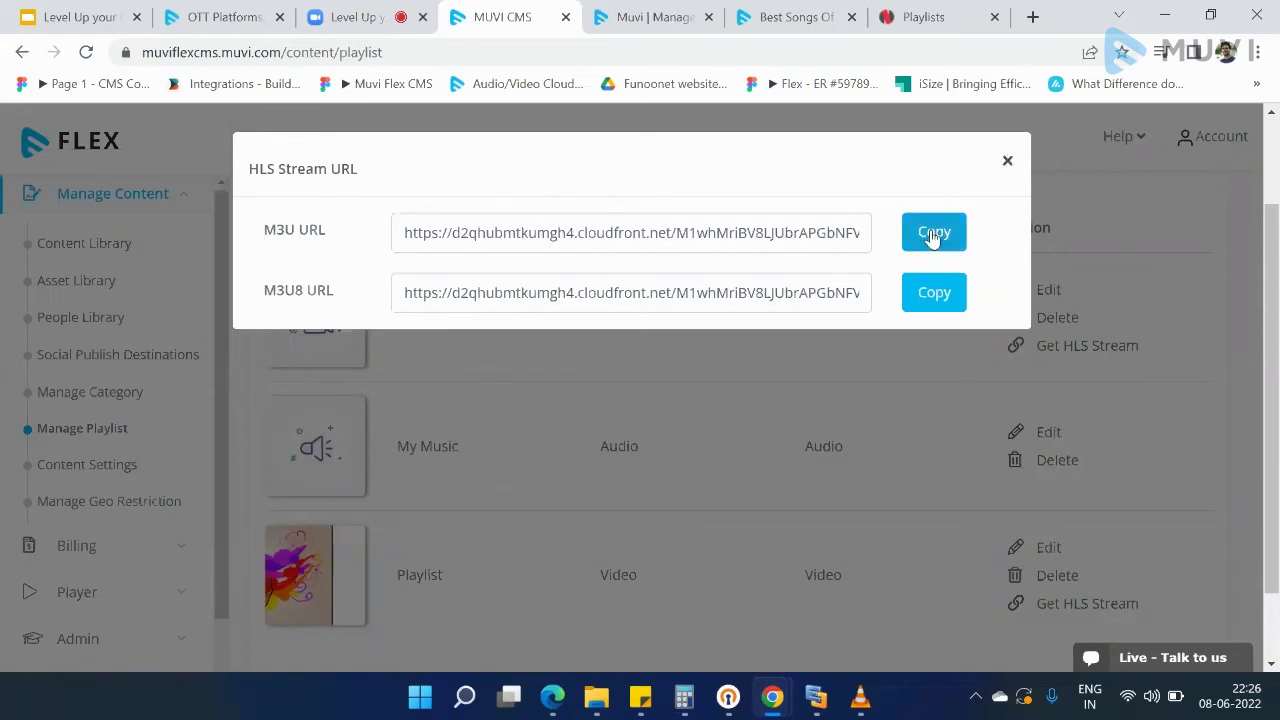
{"action": "left_click", "coordinate": [932, 234]}
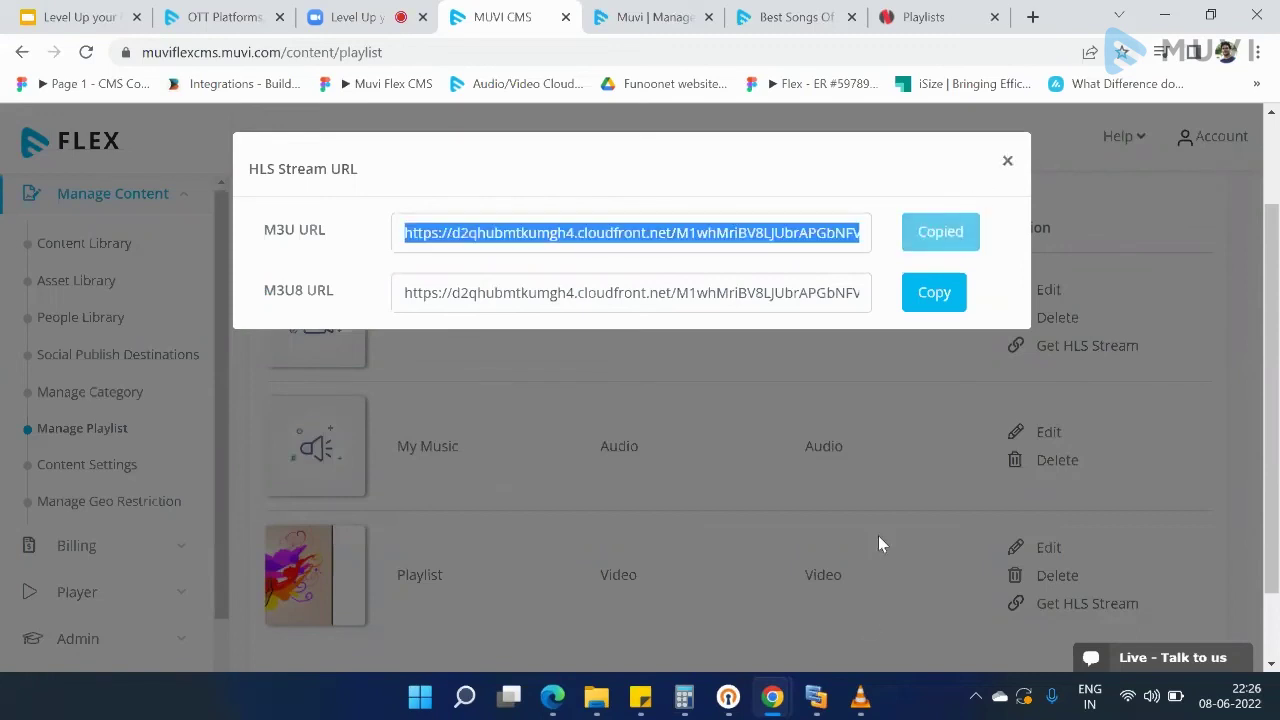
- Switch to VLC media player and play the copied M3U playlist URL as a network stream
{"action": "left_click", "coordinate": [860, 697]}
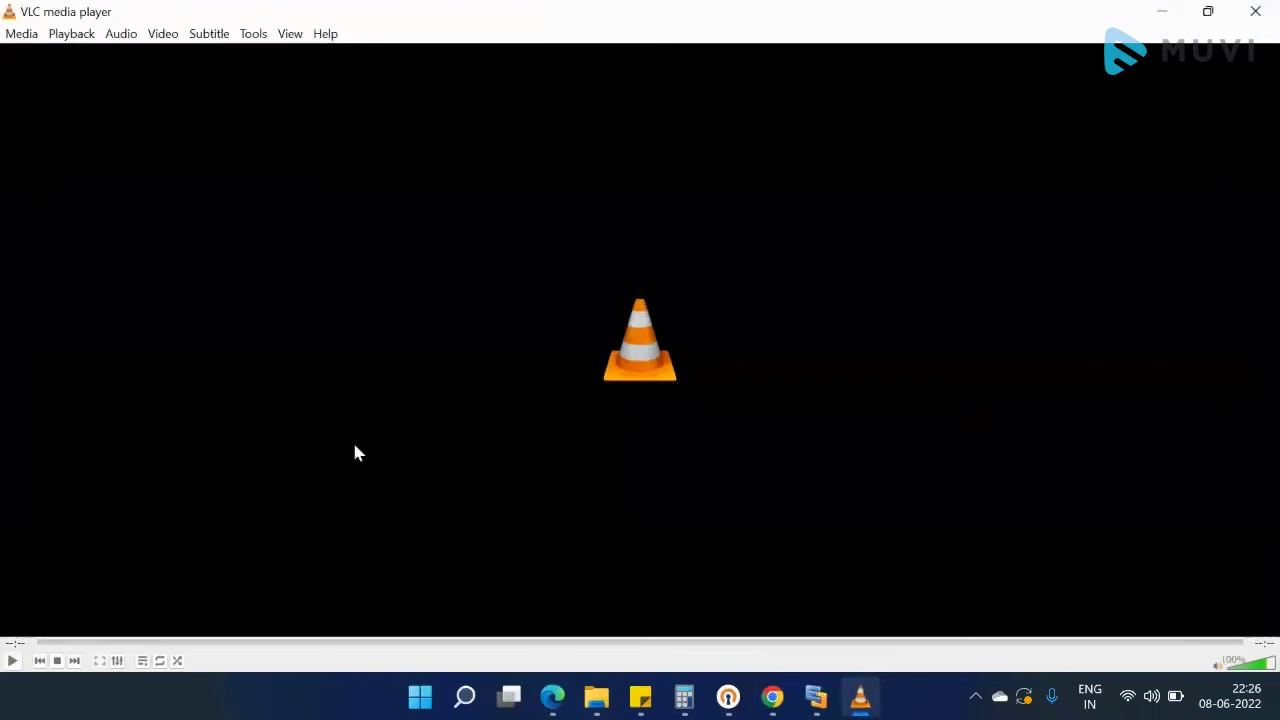
{"action": "left_click", "coordinate": [15, 40]}
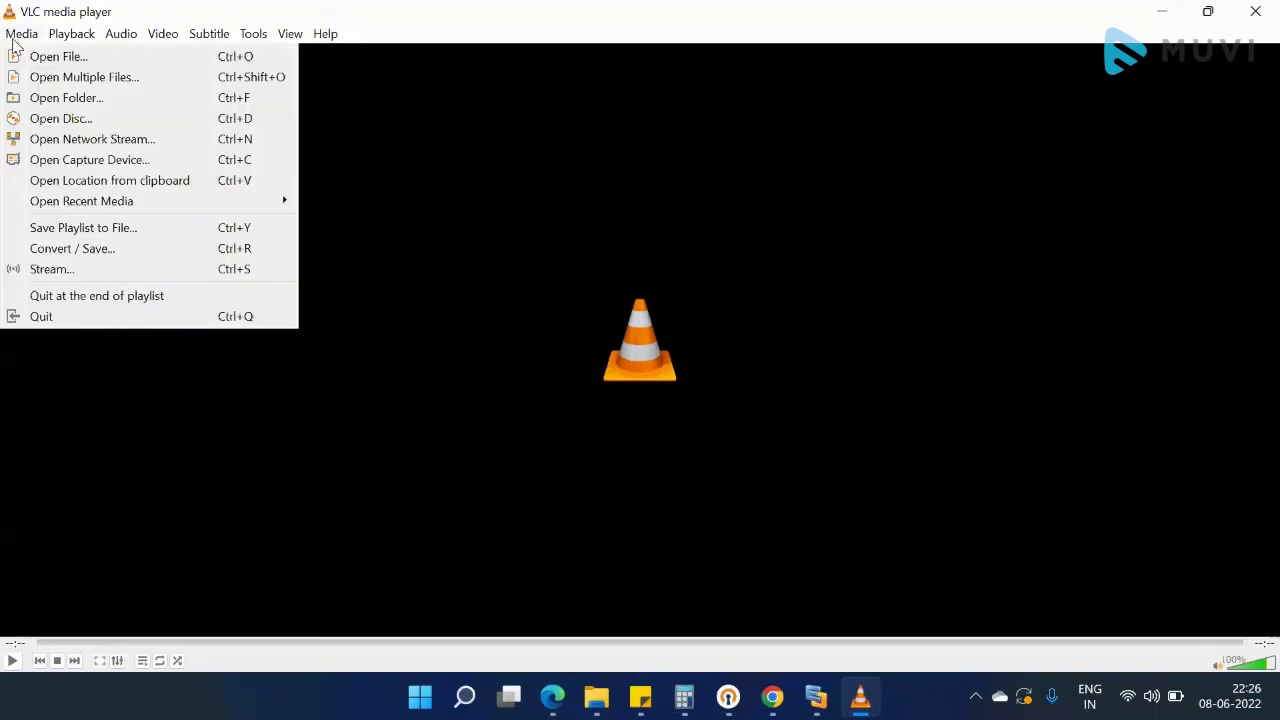
{"action": "left_click", "coordinate": [72, 142]}
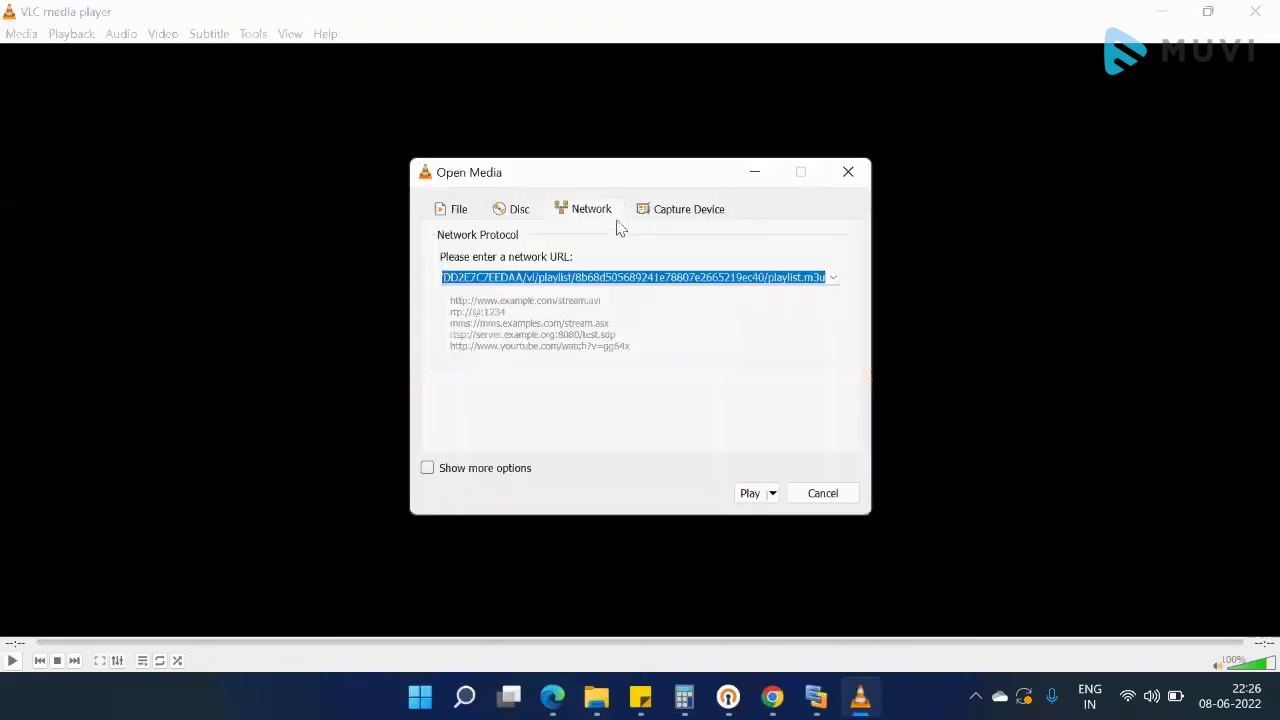
{"action": "key", "text": "ctrl+v"}
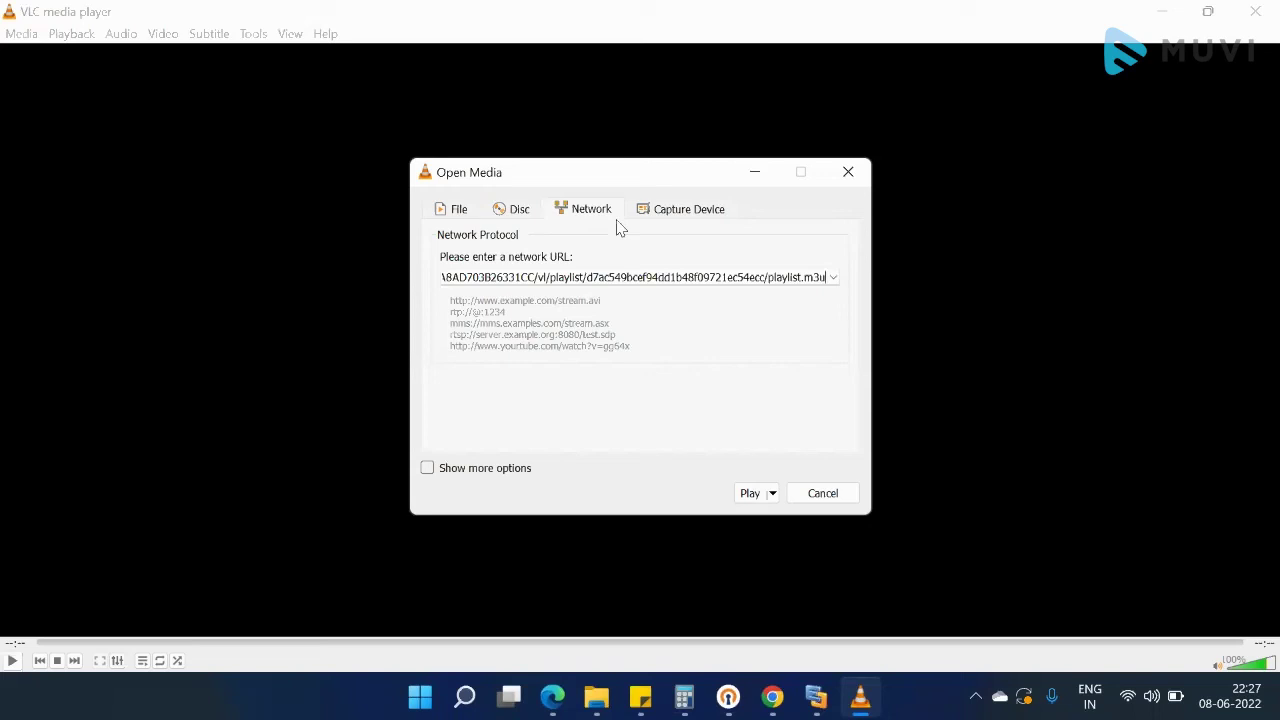
{"action": "left_click", "coordinate": [748, 494]}
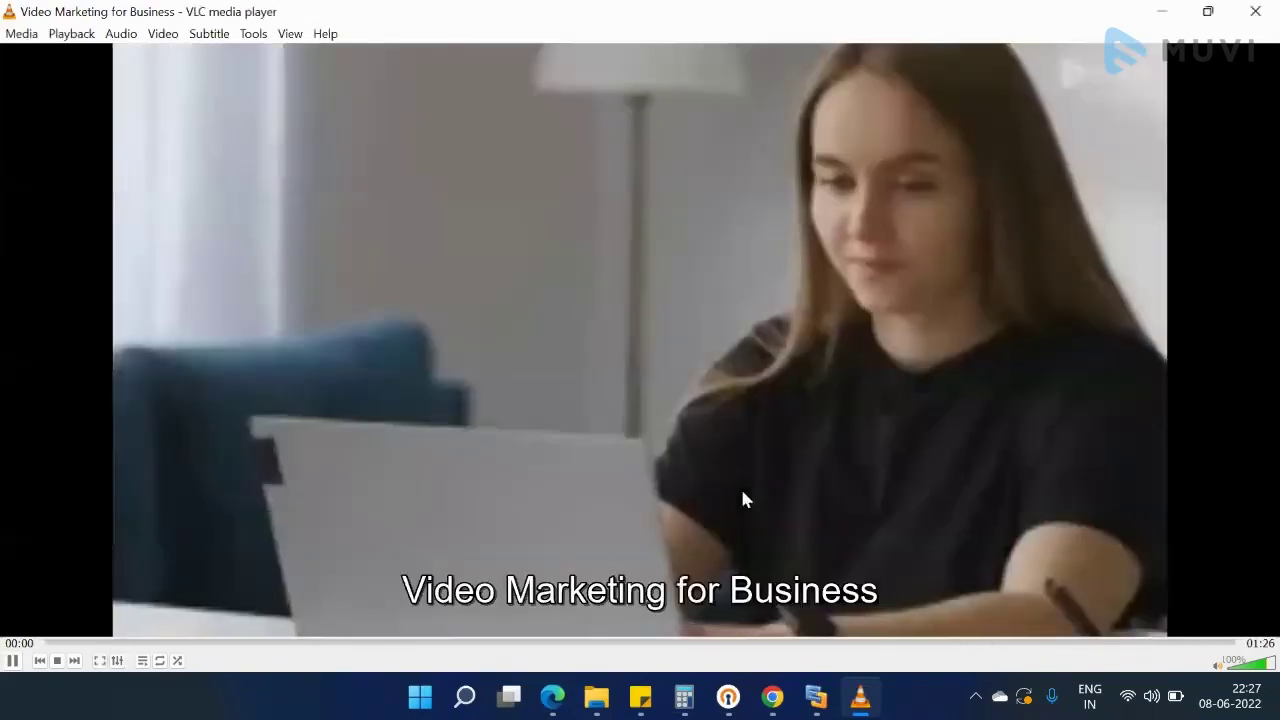
- Skip forward and backward through the playlist's videos, and pause on Best video hosting server Platform of 2022 | Muvi Flex
{"action": "left_click", "coordinate": [74, 661]}
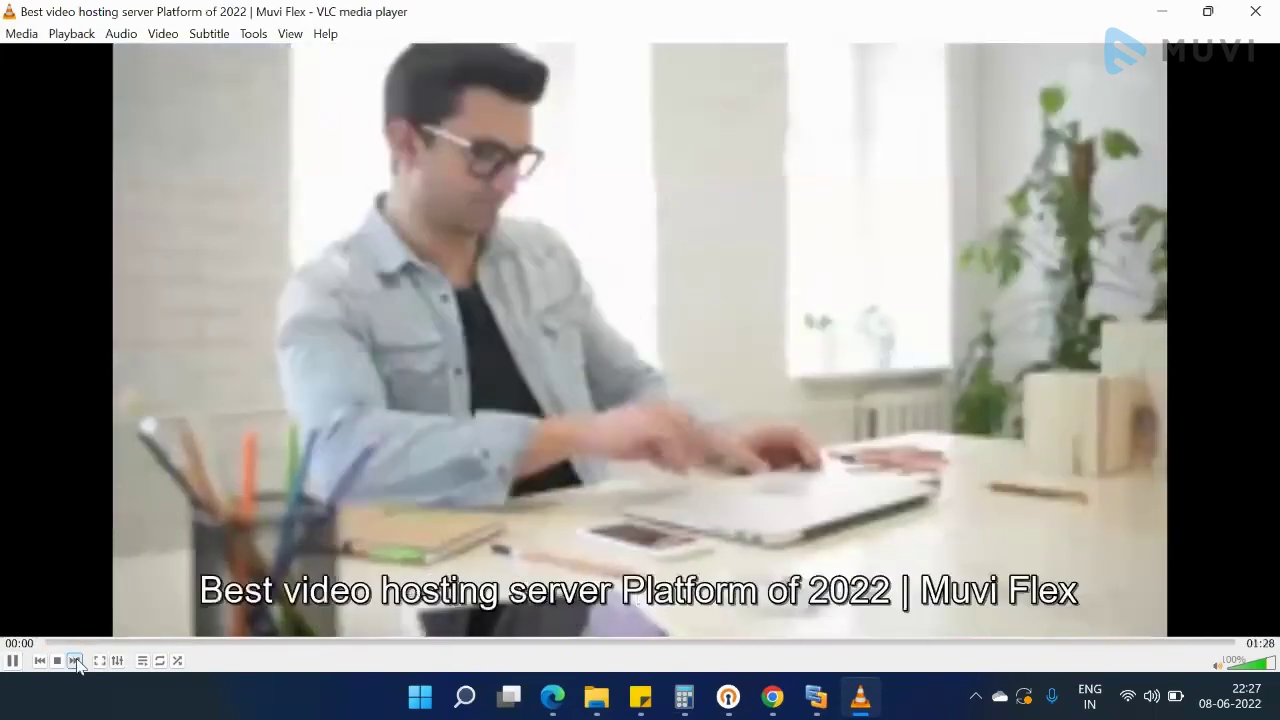
{"action": "left_click", "coordinate": [74, 661]}
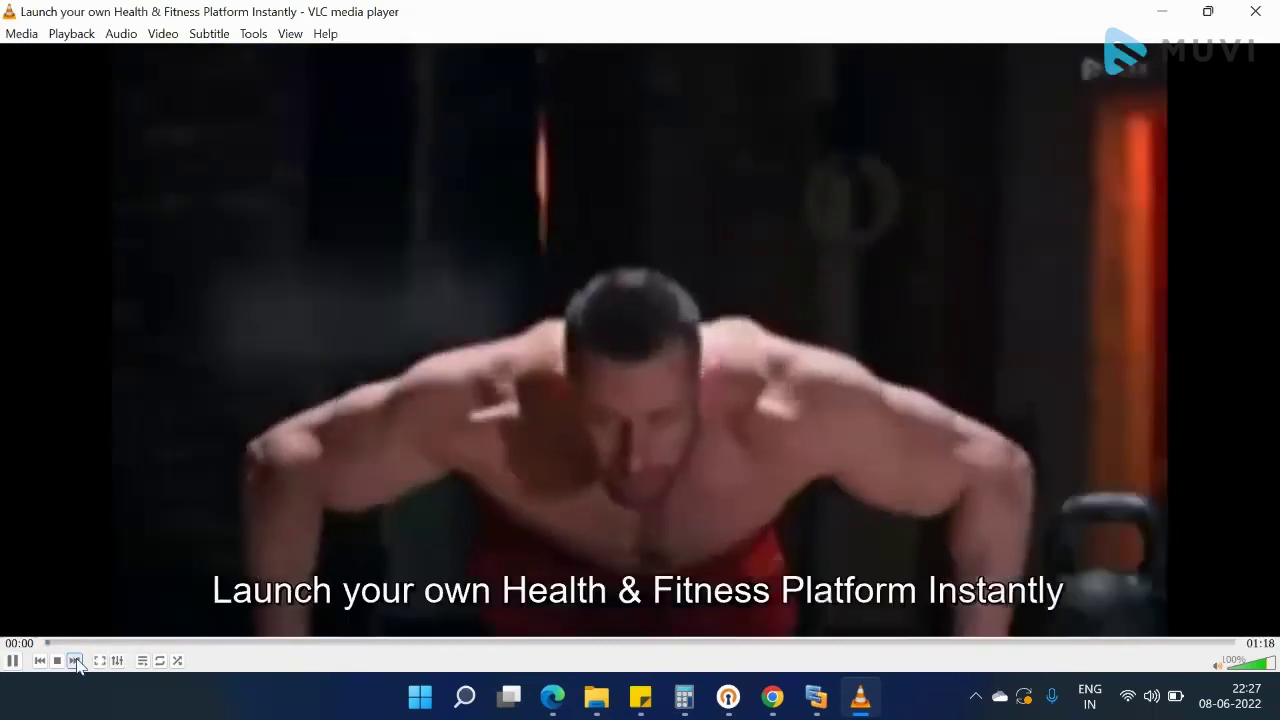
{"action": "left_click", "coordinate": [74, 661]}
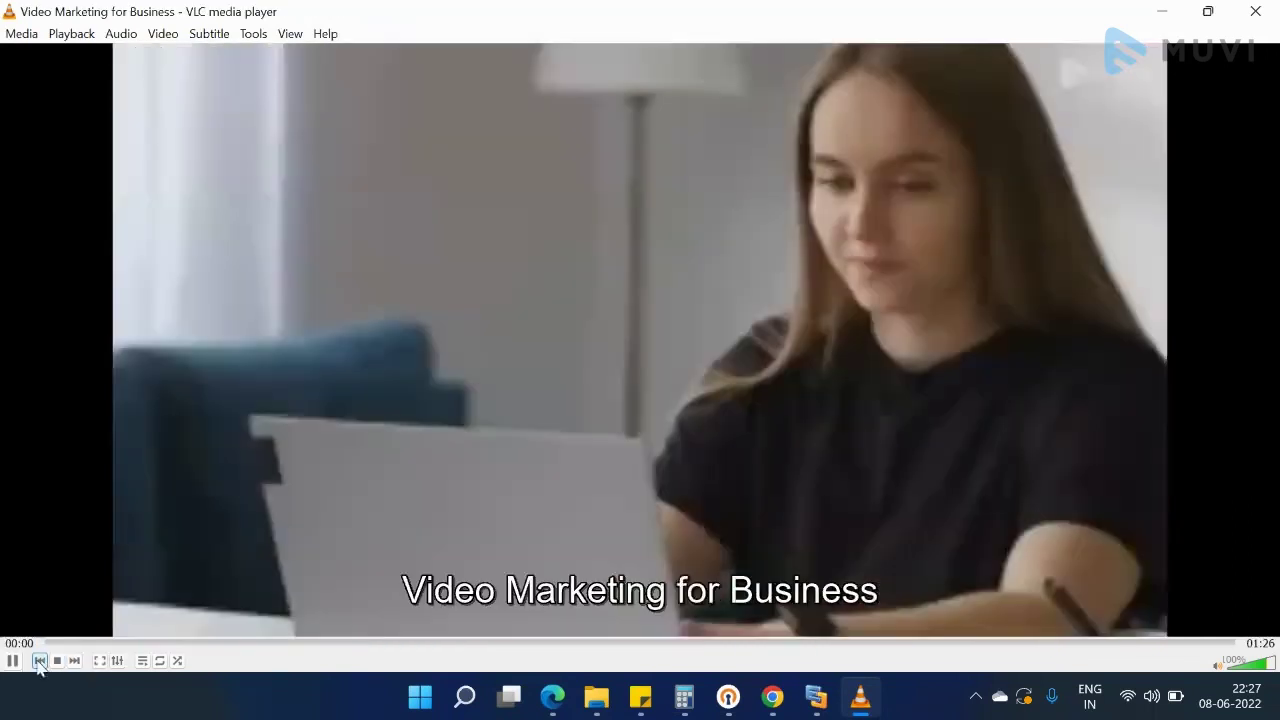
{"action": "left_click", "coordinate": [40, 661]}
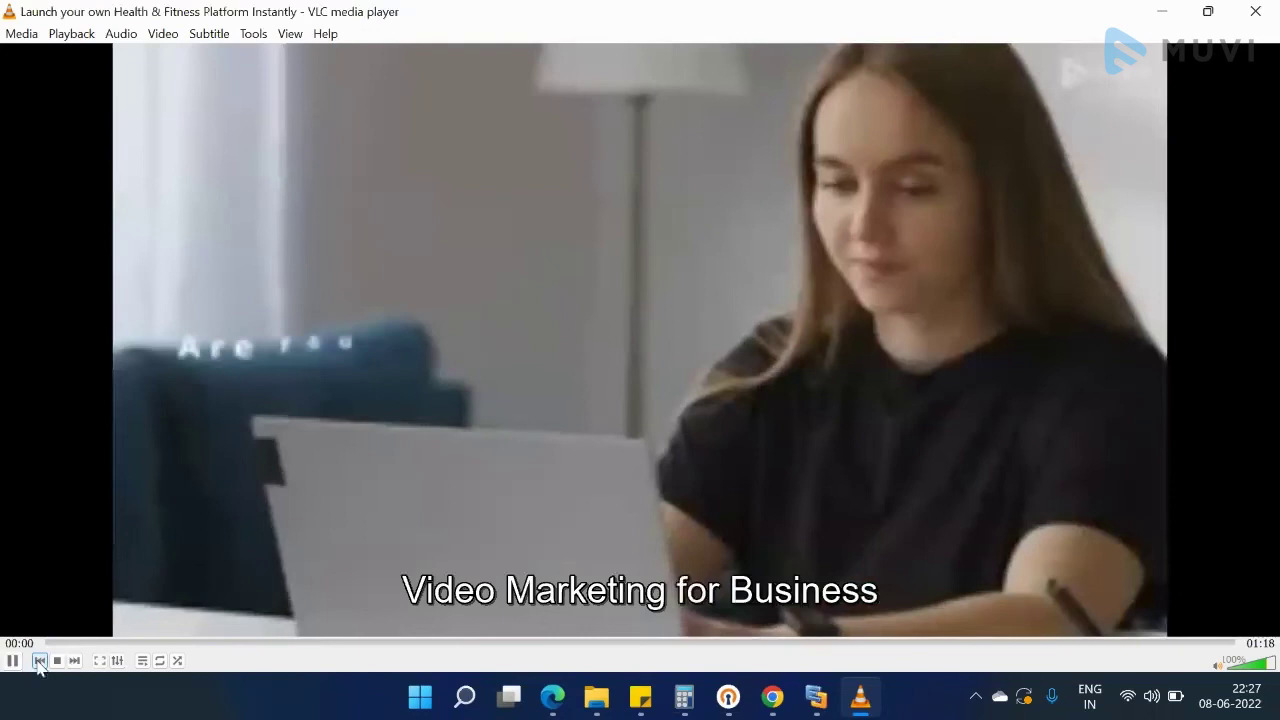
{"action": "left_click", "coordinate": [40, 661]}
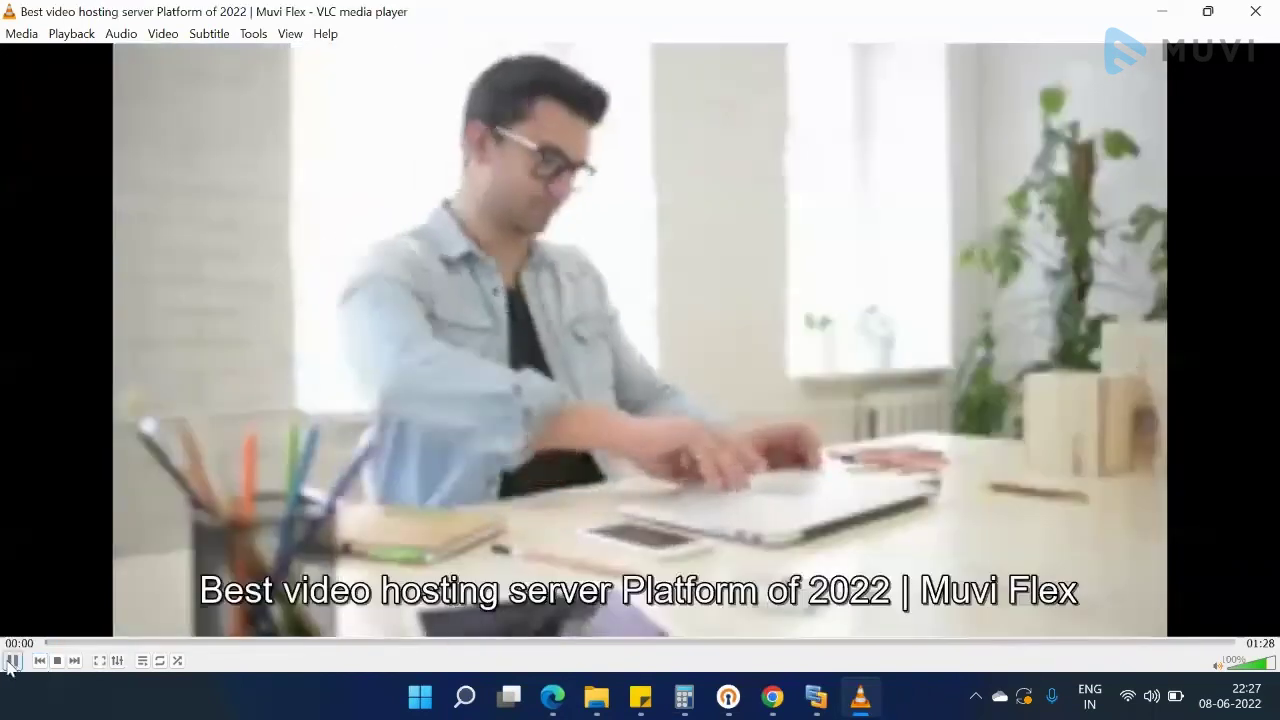
{"action": "left_click", "coordinate": [12, 661]}
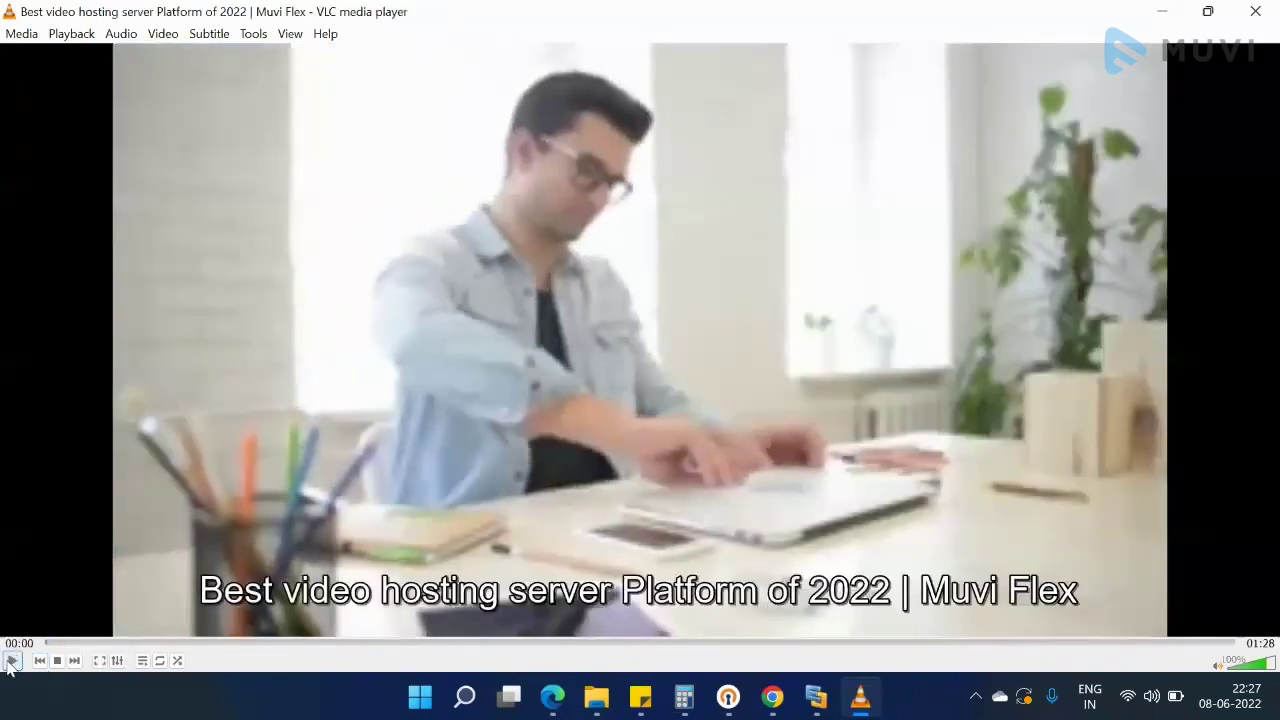
- Minimize VLC, close the playlist's HLS Stream URL dialog in Muvi Flex, and go to the Muvi website home page
{"action": "left_click", "coordinate": [1166, 14]}
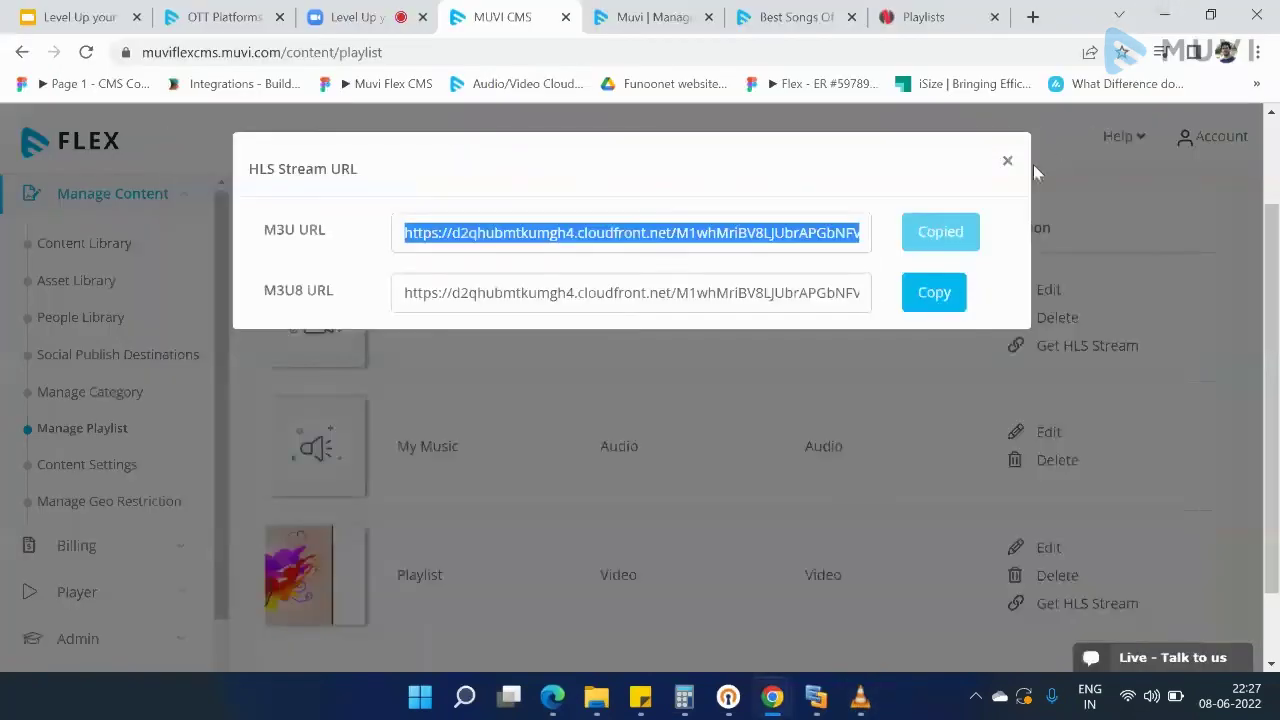
{"action": "left_click", "coordinate": [1008, 163]}
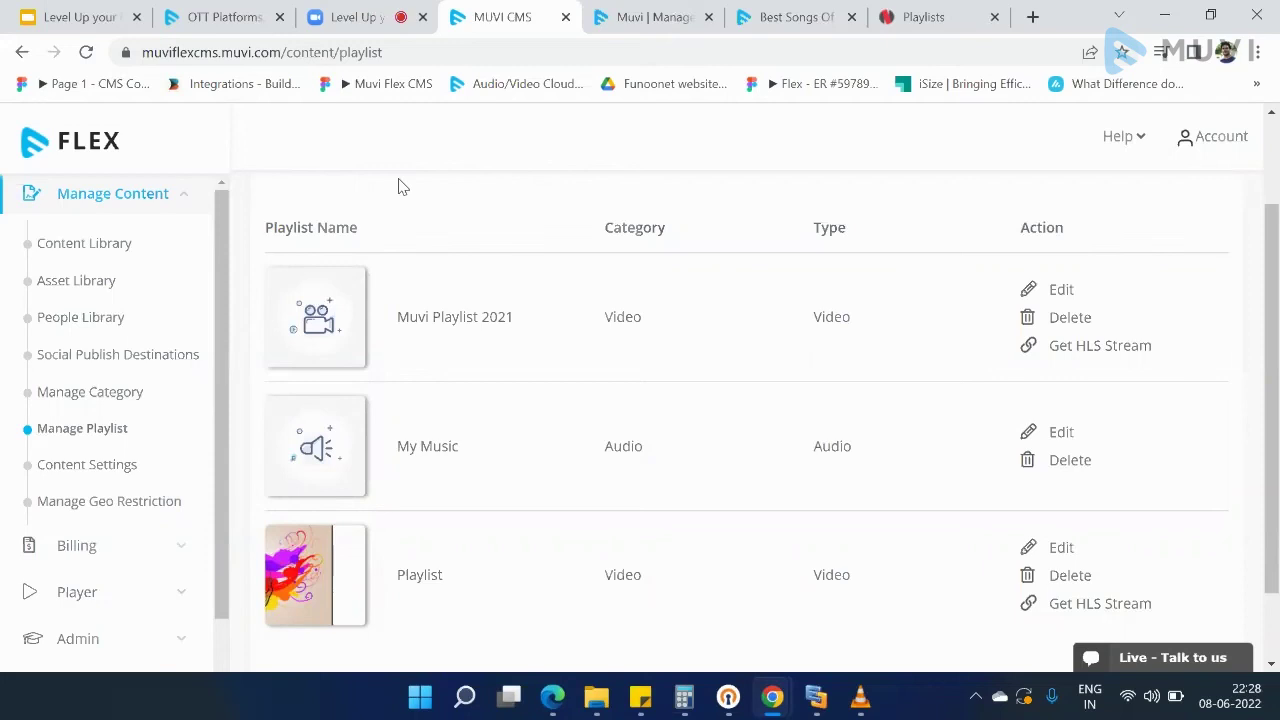
{"action": "left_click", "coordinate": [223, 18]}
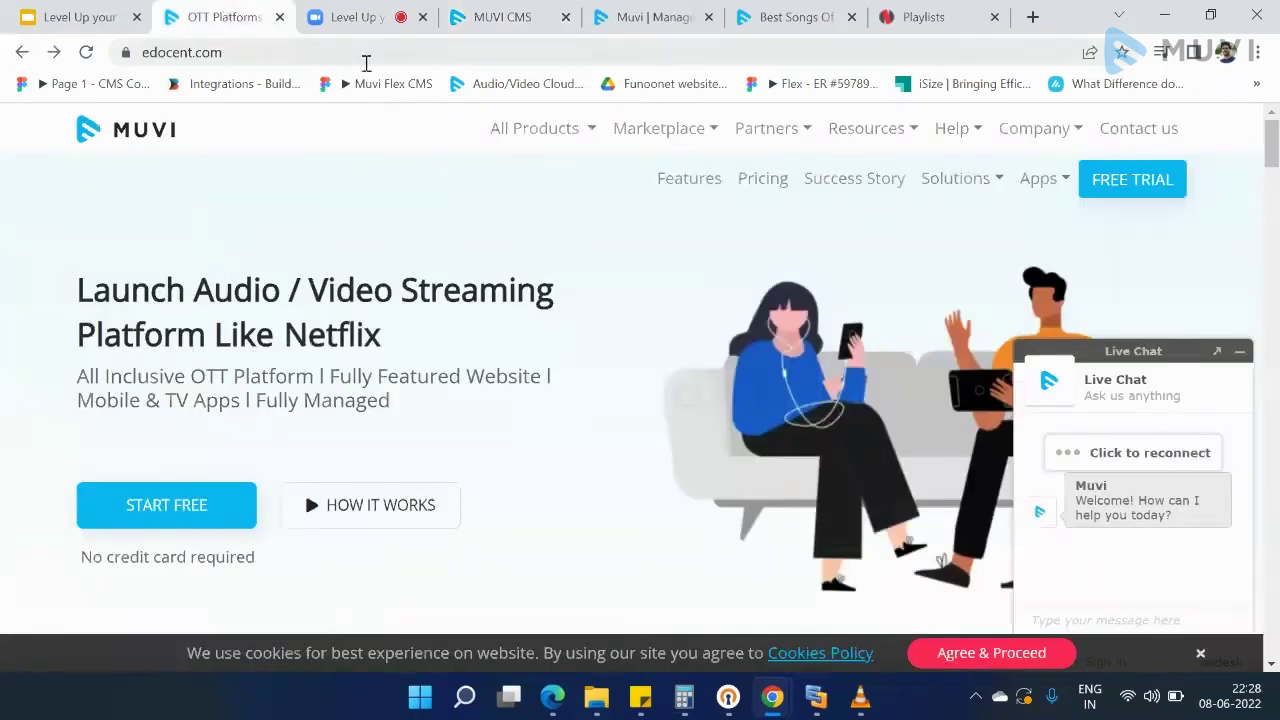
{"action": "mouse_move", "coordinate": [525, 135]}
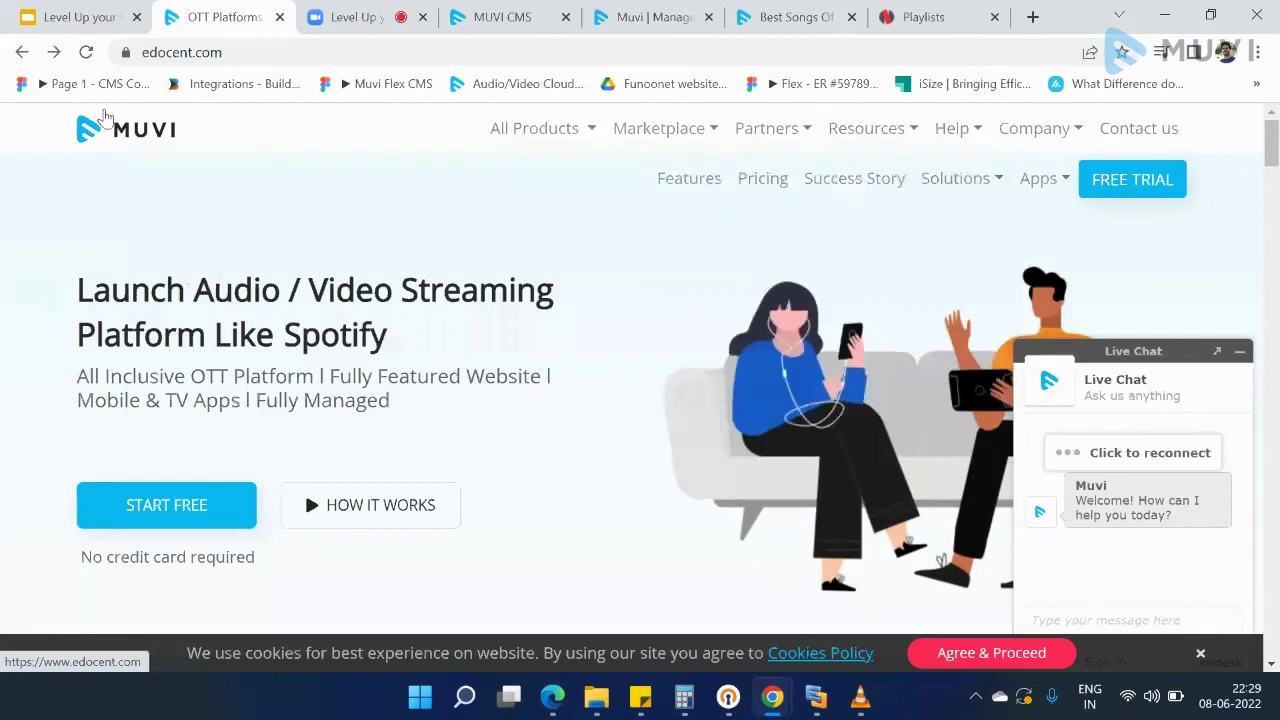
- Switch to the Google Slides presentation, present it from the How to Deliver slide, and advance to the Thank You slide
{"action": "left_click", "coordinate": [97, 28]}
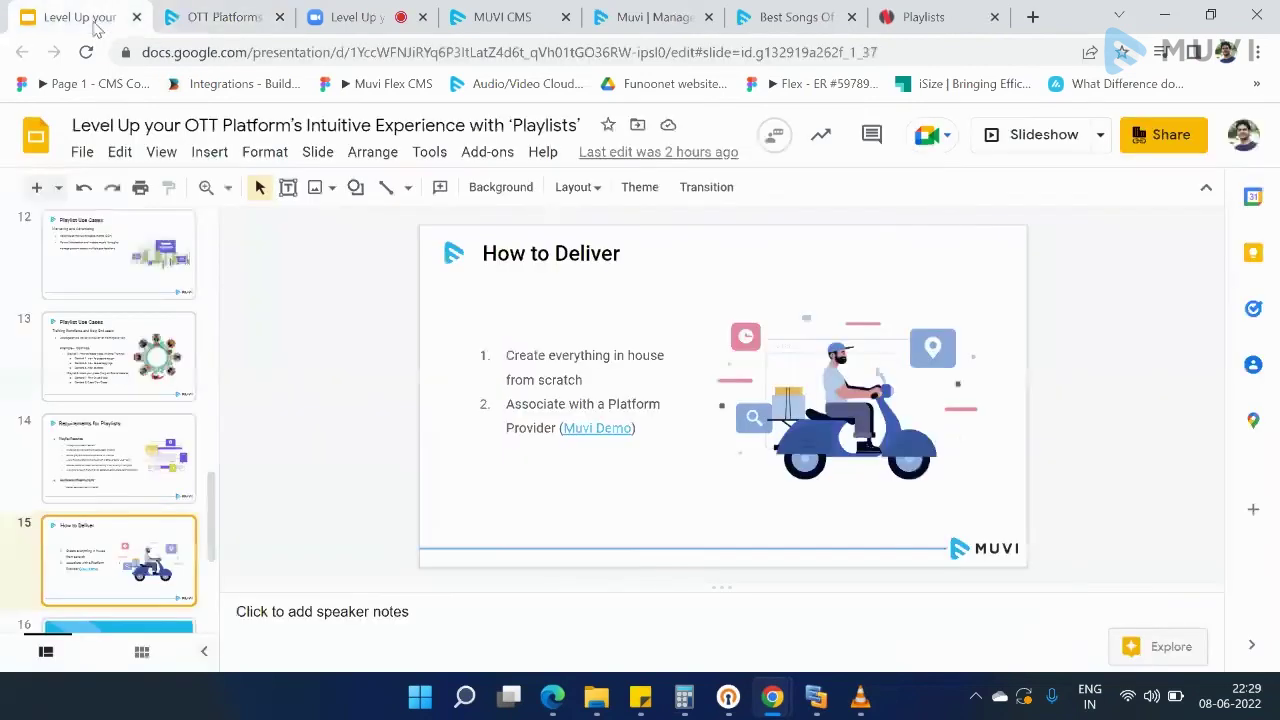
{"action": "left_click", "coordinate": [1040, 135]}
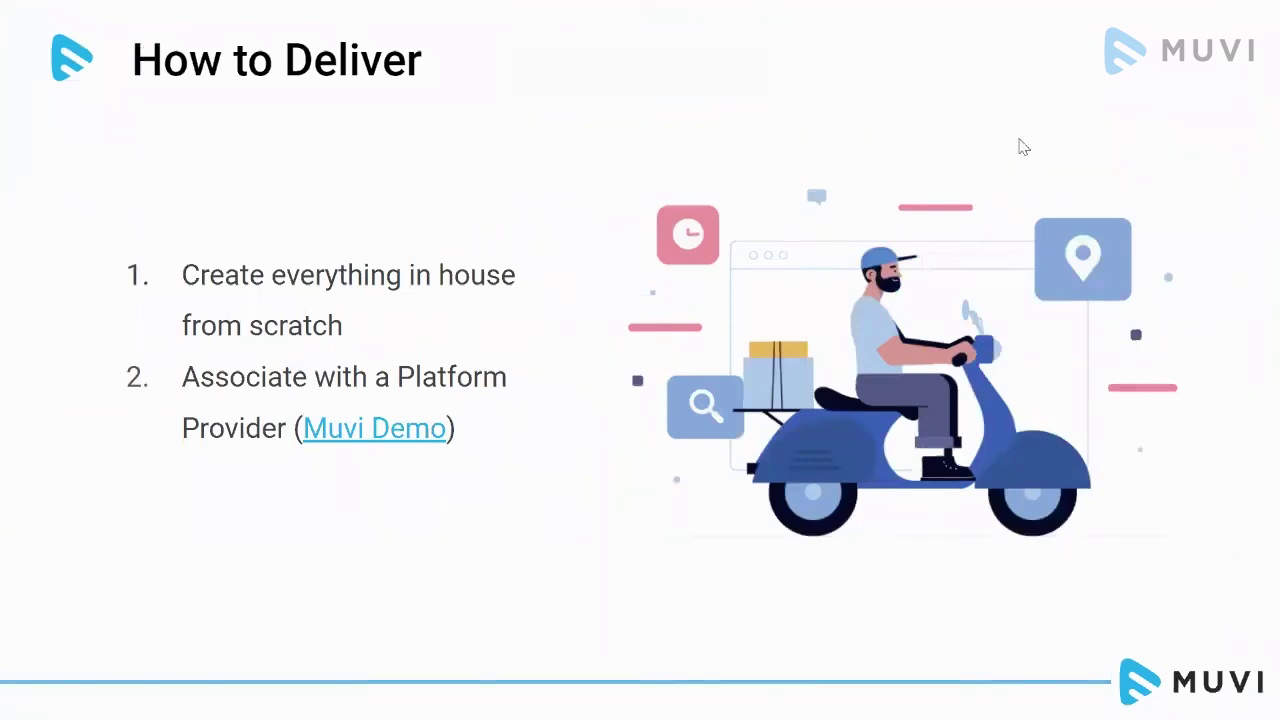
{"action": "left_click", "coordinate": [1021, 148]}
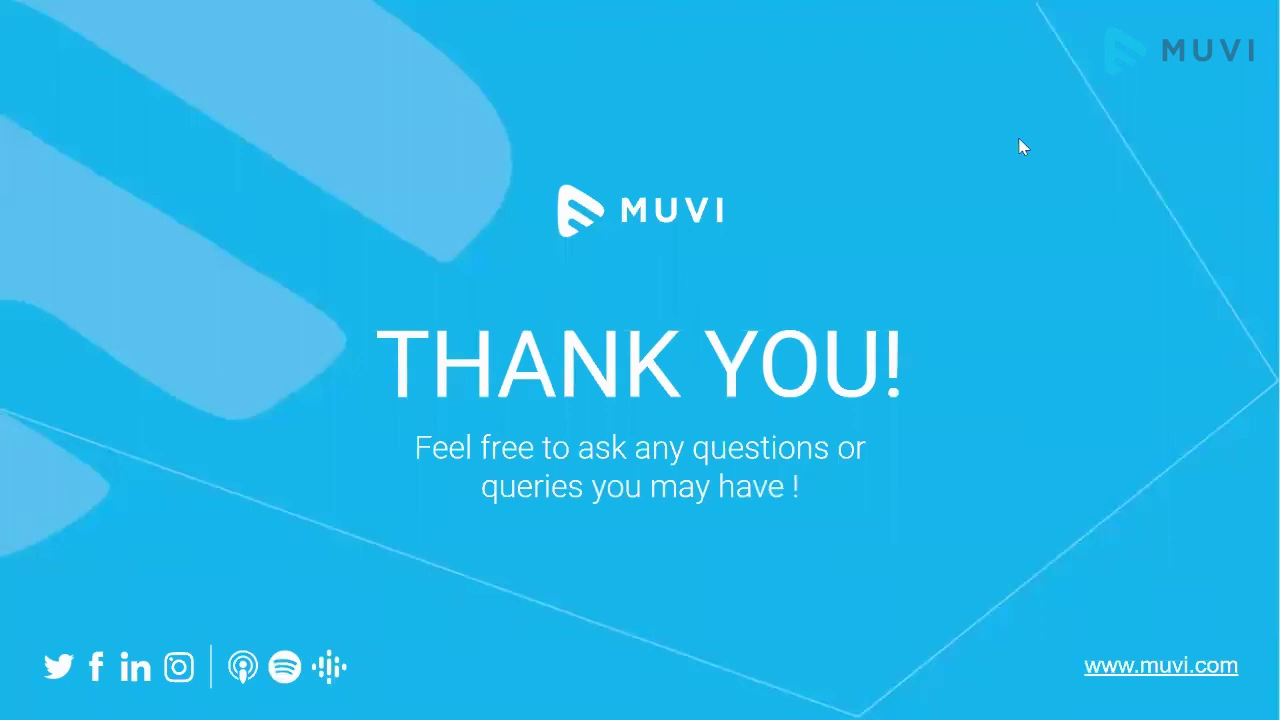